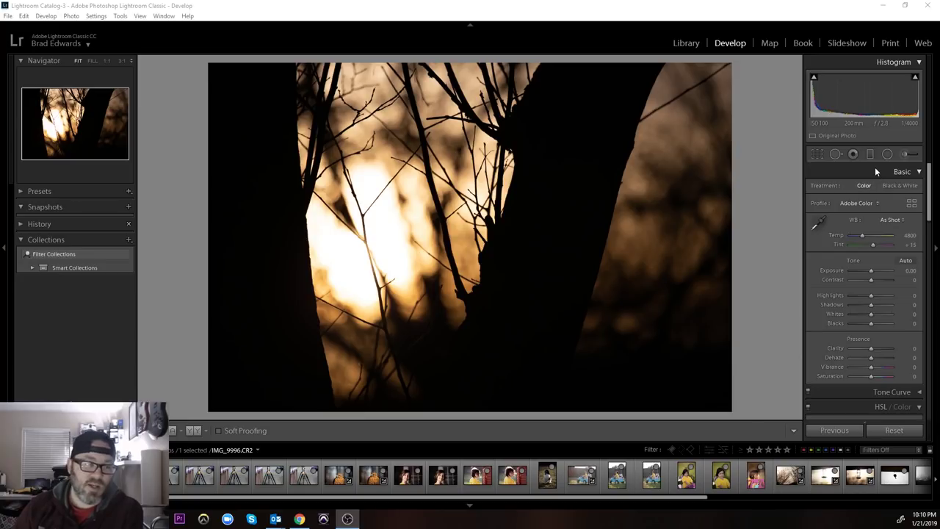
Examine the edges of the backlit branches and tree trunks in IMG_9996.CR2 at 1:1 magnification
click(499, 188)
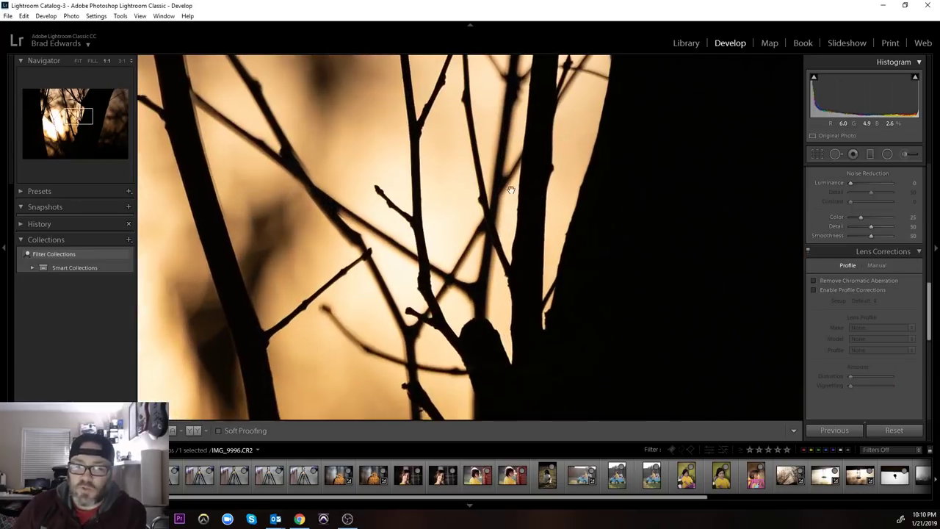
drag(432, 160, 397, 281)
drag(466, 122, 460, 236)
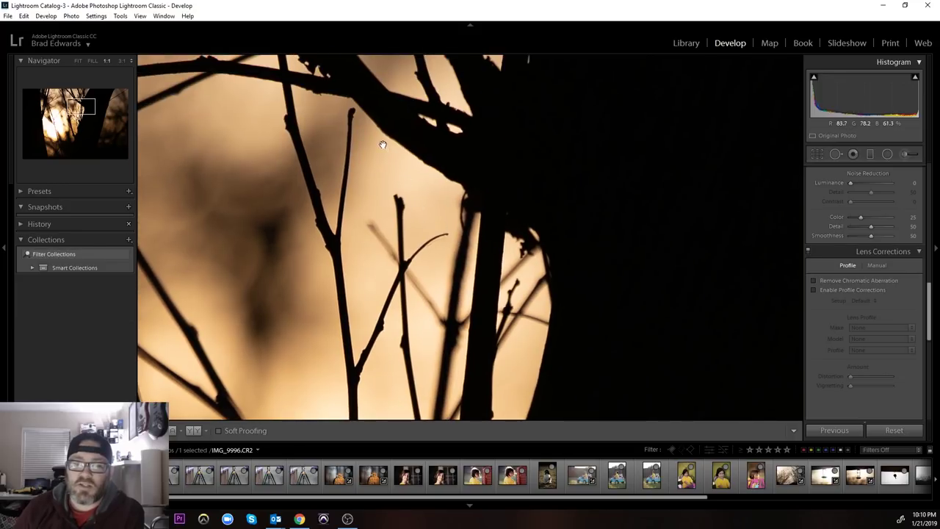
drag(381, 144, 348, 248)
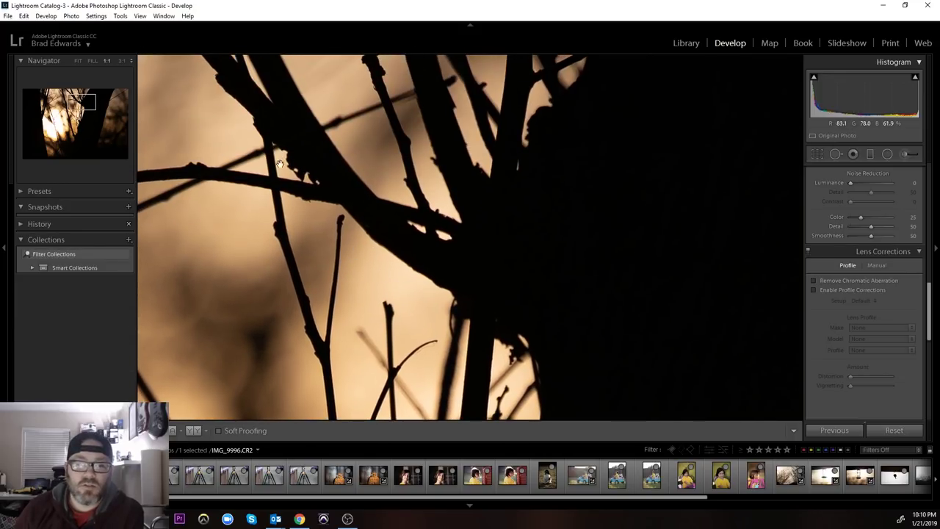
drag(222, 317, 487, 231)
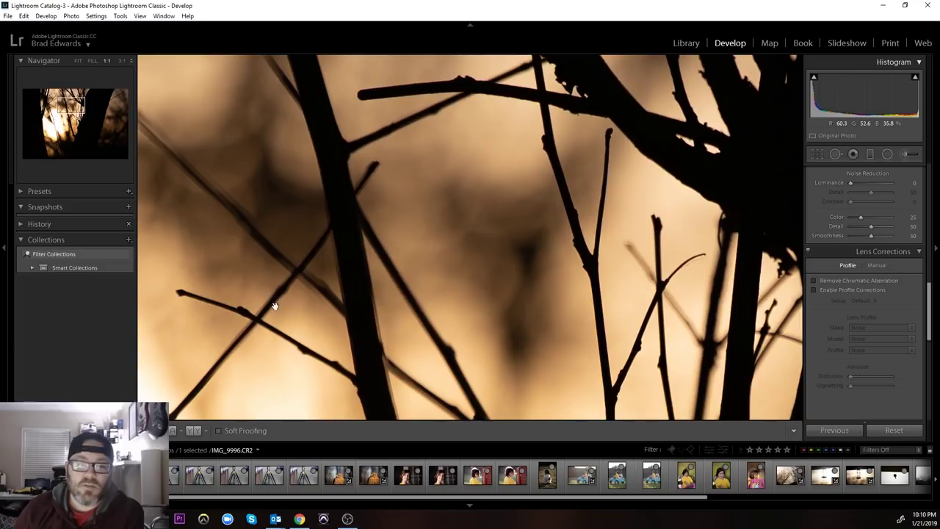
drag(325, 335, 283, 110)
drag(317, 312, 248, 169)
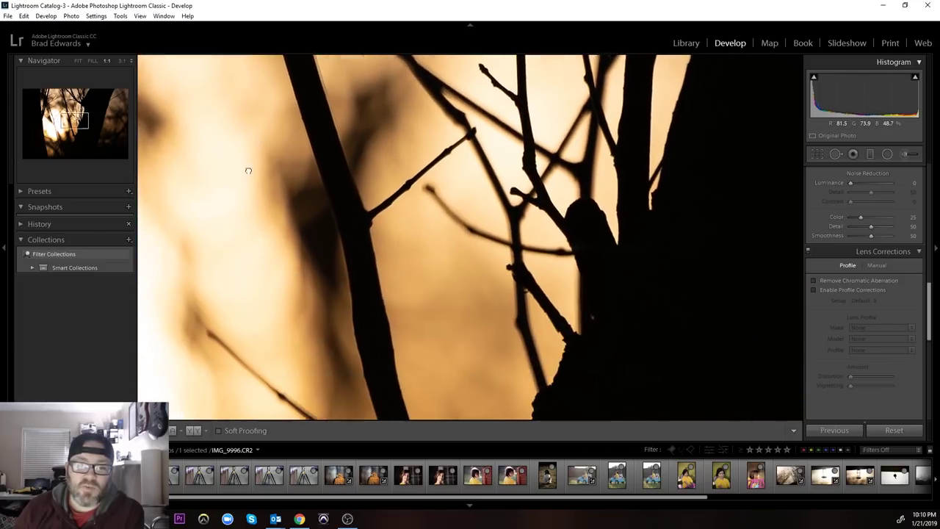
drag(296, 345, 348, 189)
drag(290, 296, 443, 144)
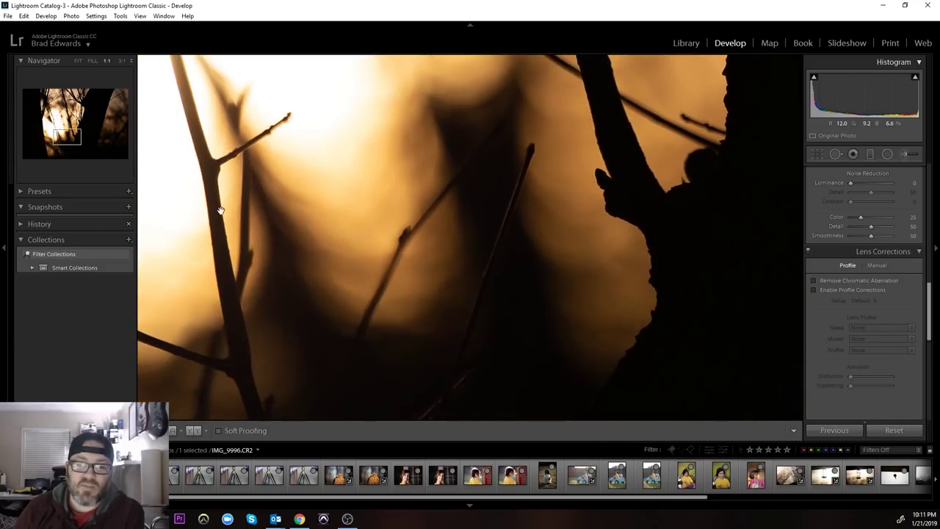
drag(221, 210, 483, 294)
drag(311, 180, 561, 281)
drag(365, 190, 382, 174)
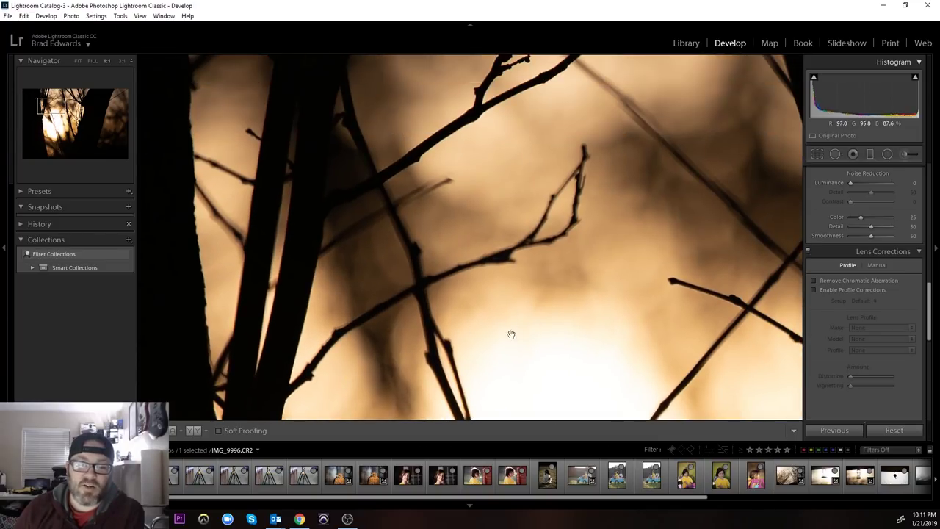
mouse_move(486, 184)
mouse_down()
mouse_move(484, 386)
mouse_move(371, 312)
mouse_move(384, 330)
mouse_up()
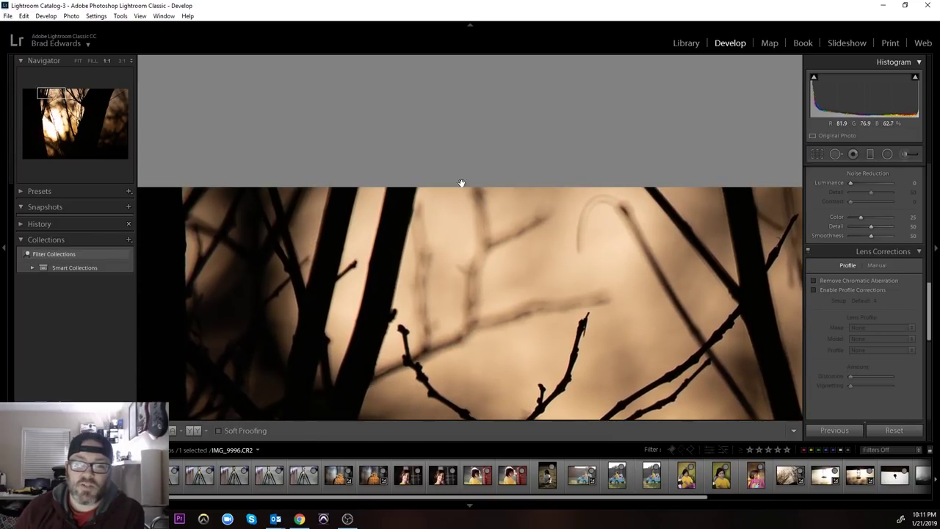
drag(450, 335, 409, 223)
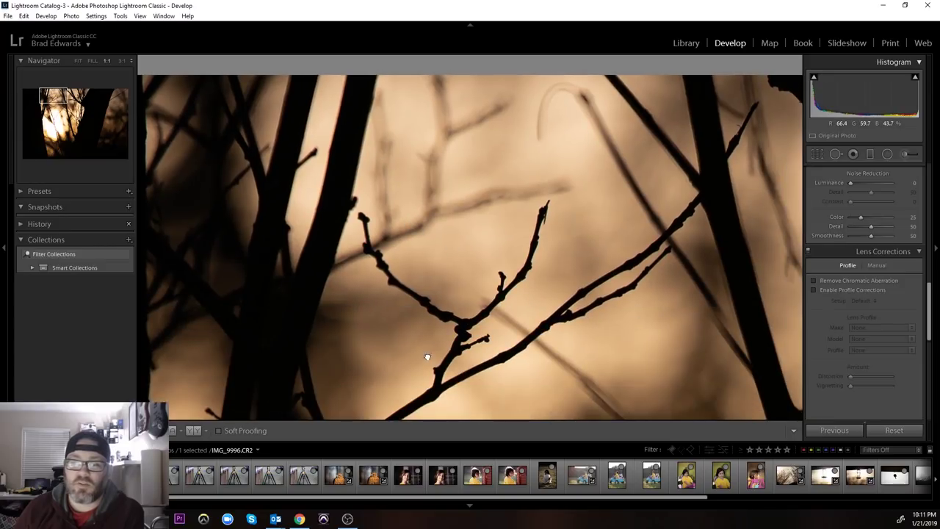
drag(430, 357, 535, 298)
drag(481, 332, 453, 193)
drag(331, 213, 390, 507)
drag(311, 155, 394, 411)
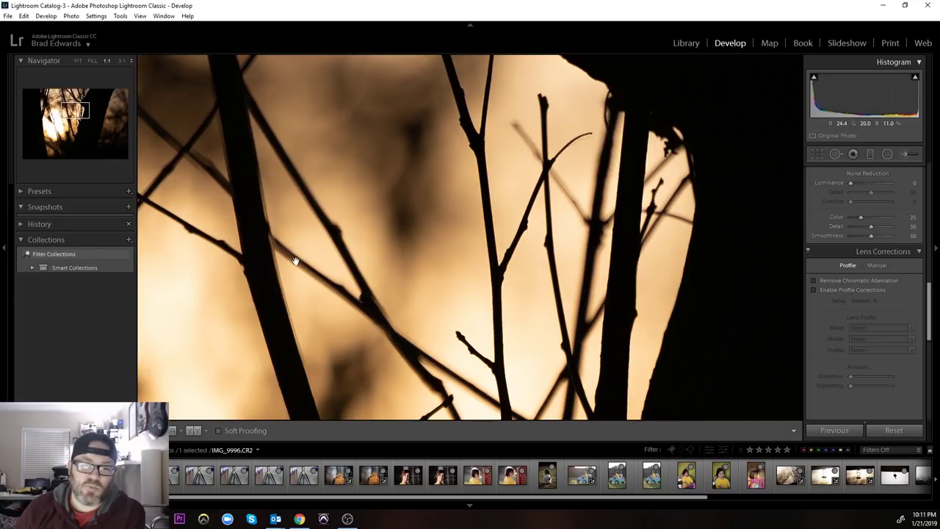
click(400, 178)
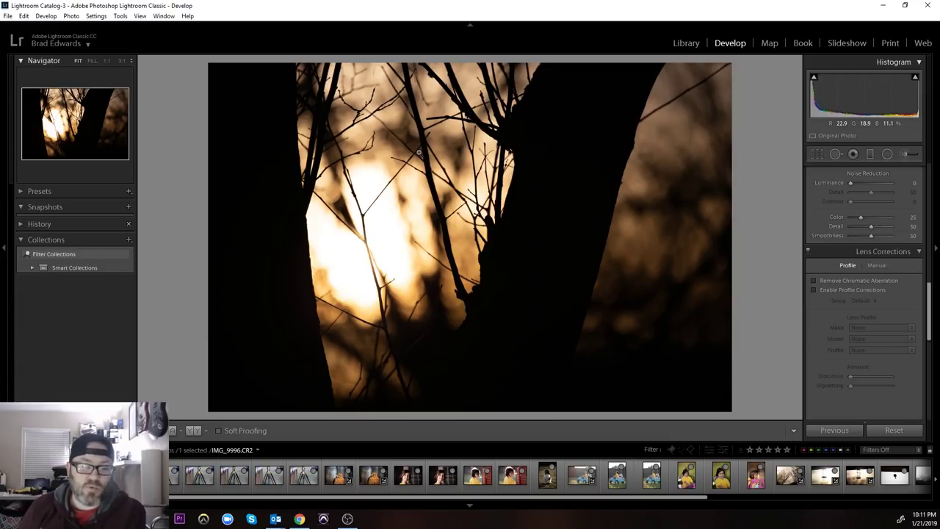
Compare the sharpness of the MeFOTO label at 1:1 across the tripod photos IMG_0024.CR2 through IMG_0031.CR2
key(Right)
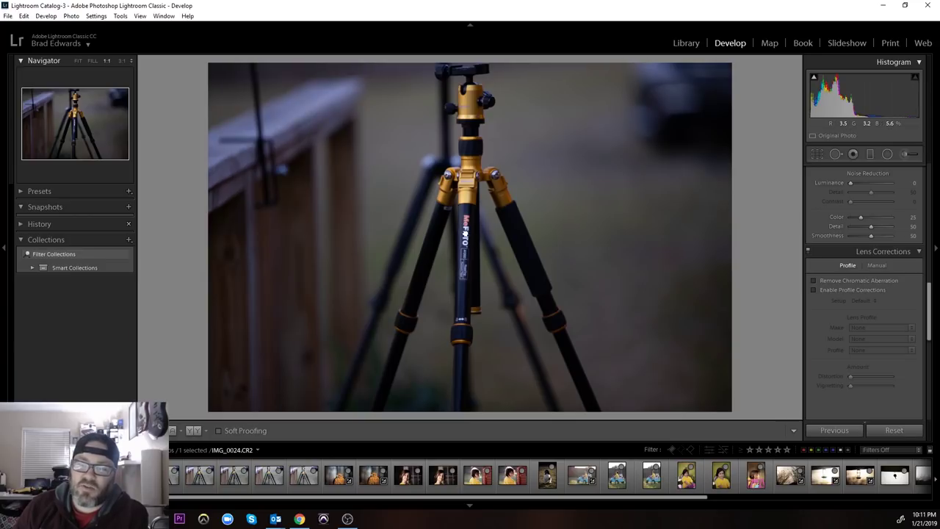
click(465, 233)
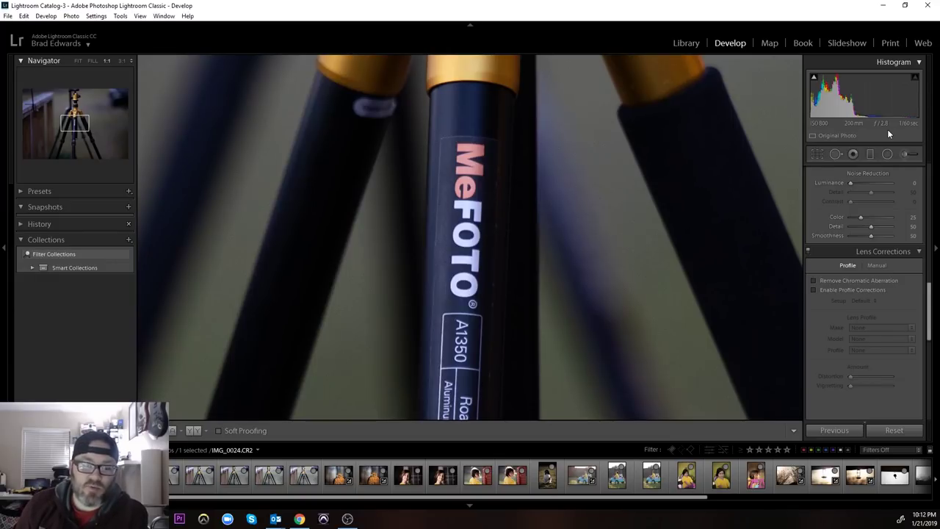
key(Right)
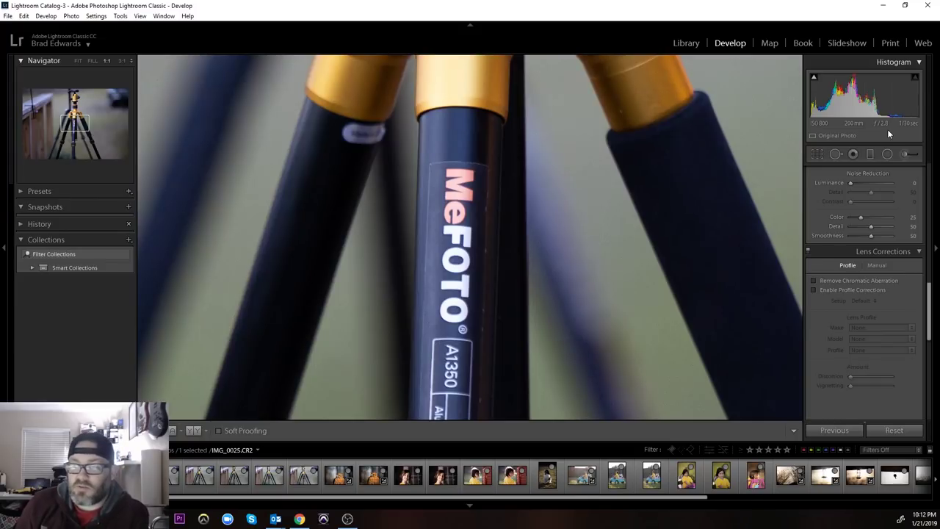
key(Right)
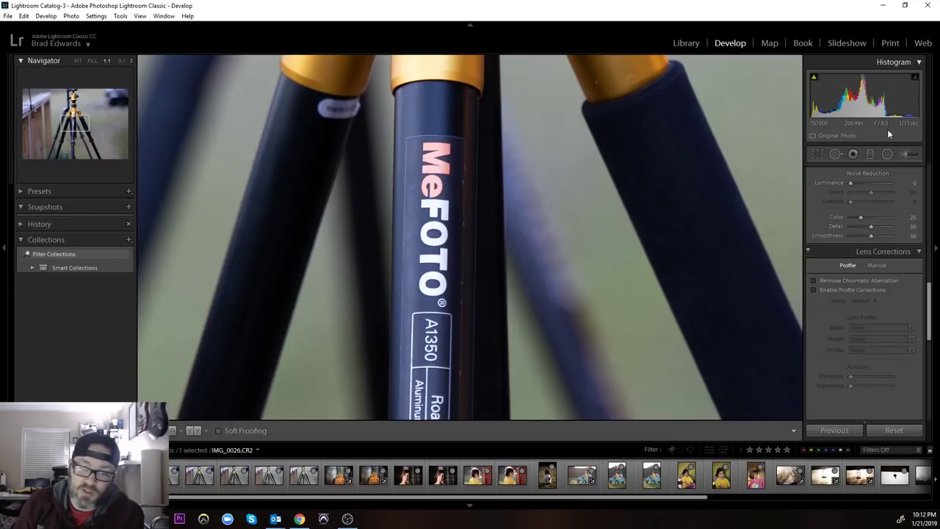
key(Right)
key(Right)
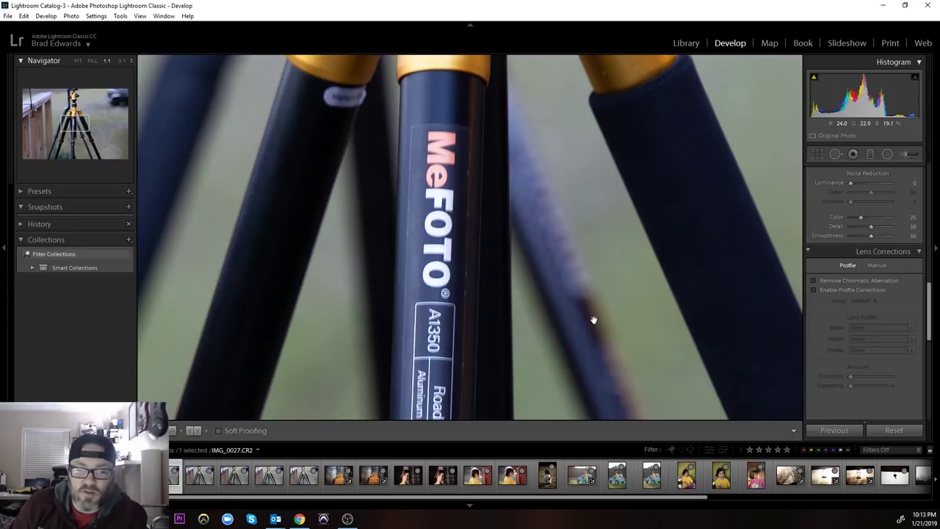
key(Right)
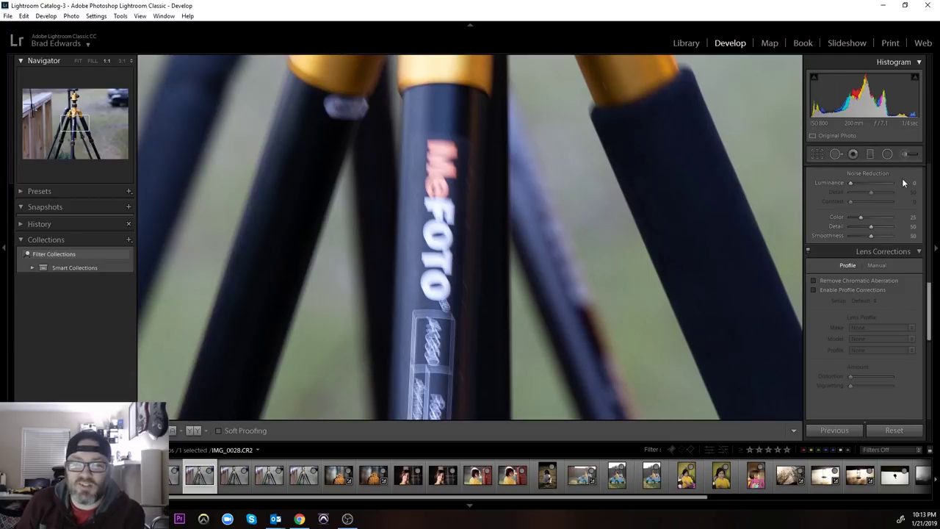
key(Right)
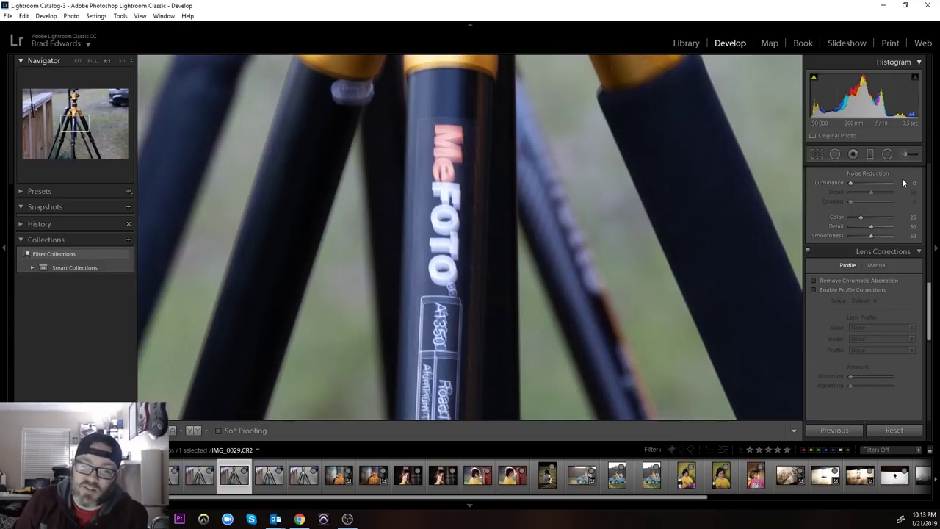
key(Right)
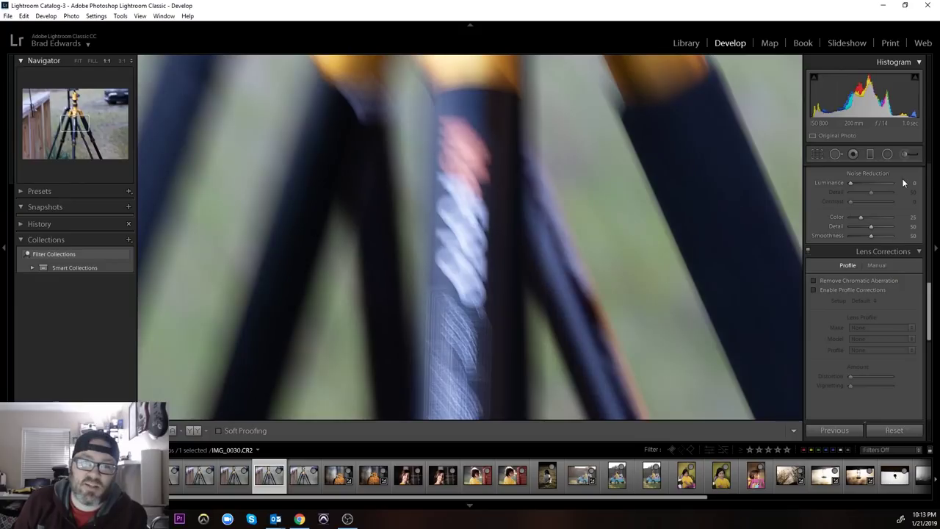
key(Right)
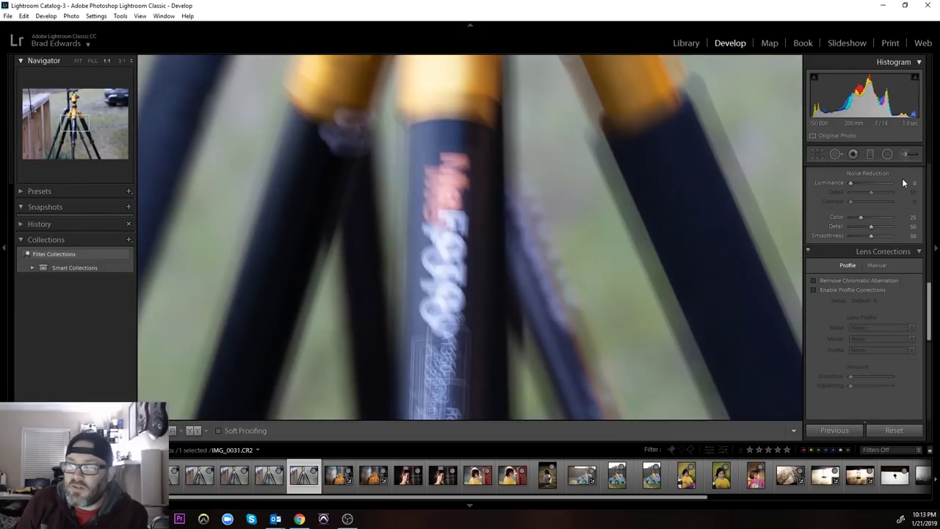
Reset Clarity and Contrast to 0 on the hawk photo 7Y3A2585.CR3
key(Right)
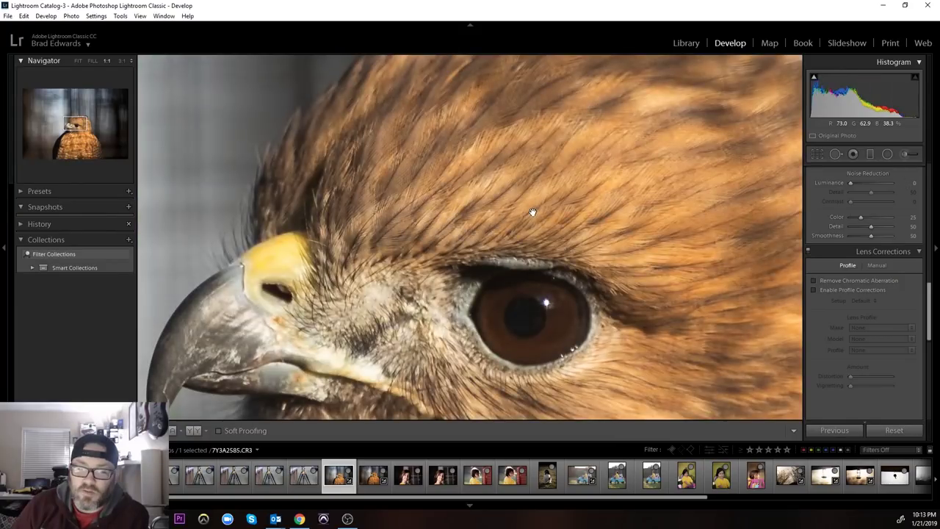
click(463, 207)
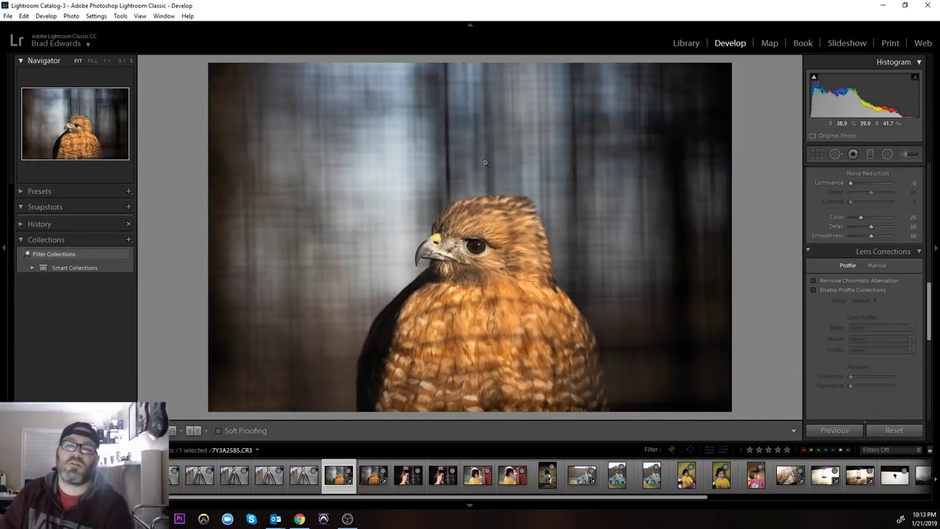
click(485, 276)
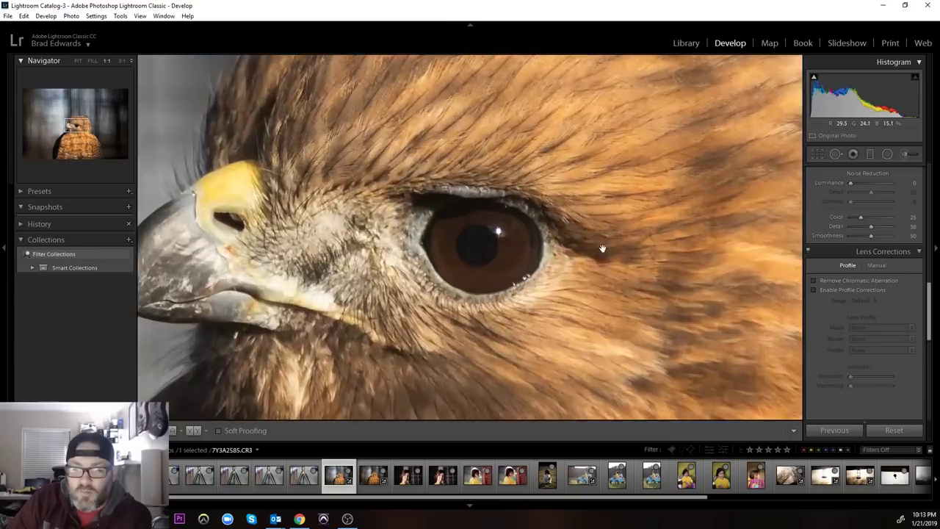
drag(670, 192, 550, 237)
scroll(868, 298, up, 5)
scroll(869, 298, up, 3)
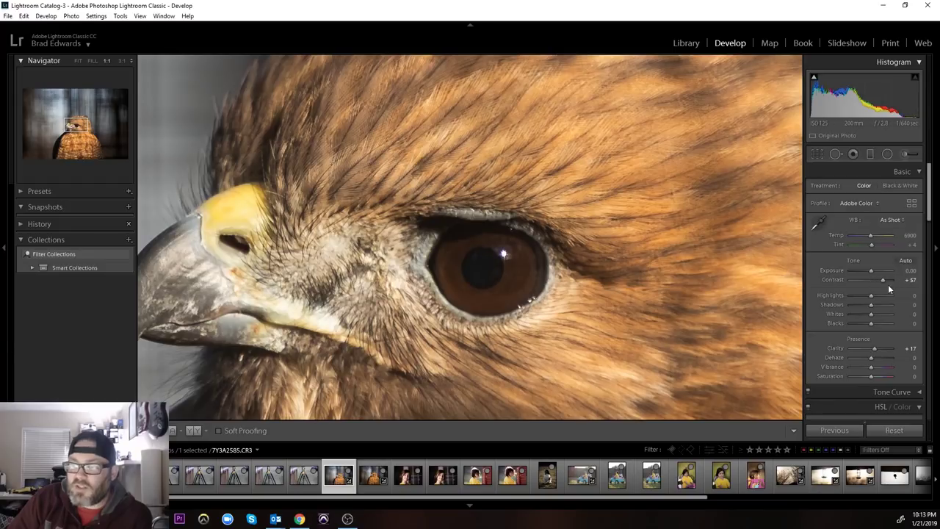
double_click(848, 348)
double_click(832, 279)
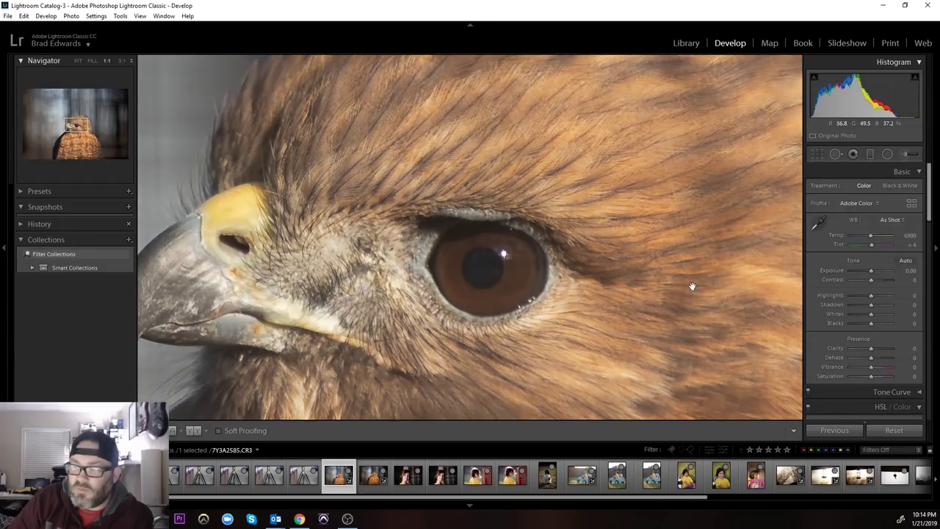
Examine the hawk's beak, eye and feathers at 1:1 magnification without the Contrast and Clarity adjustments
click(493, 226)
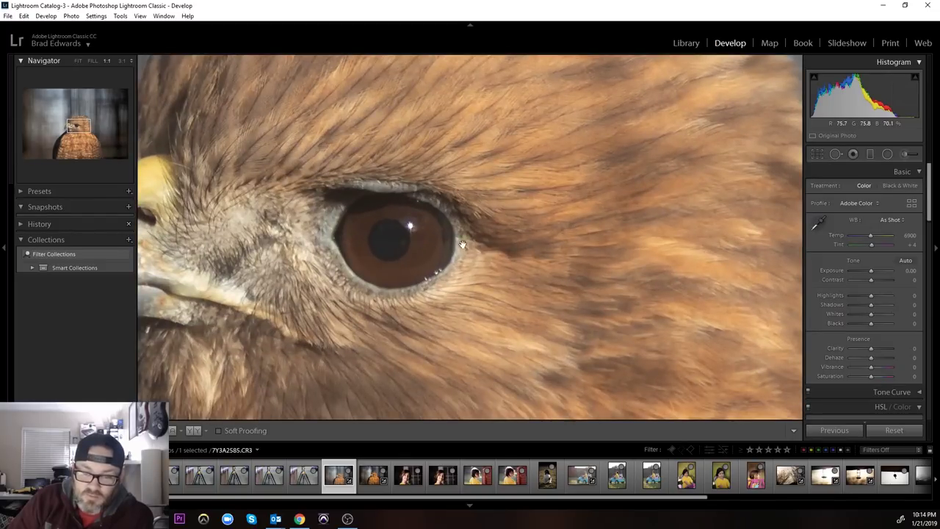
drag(353, 269, 499, 186)
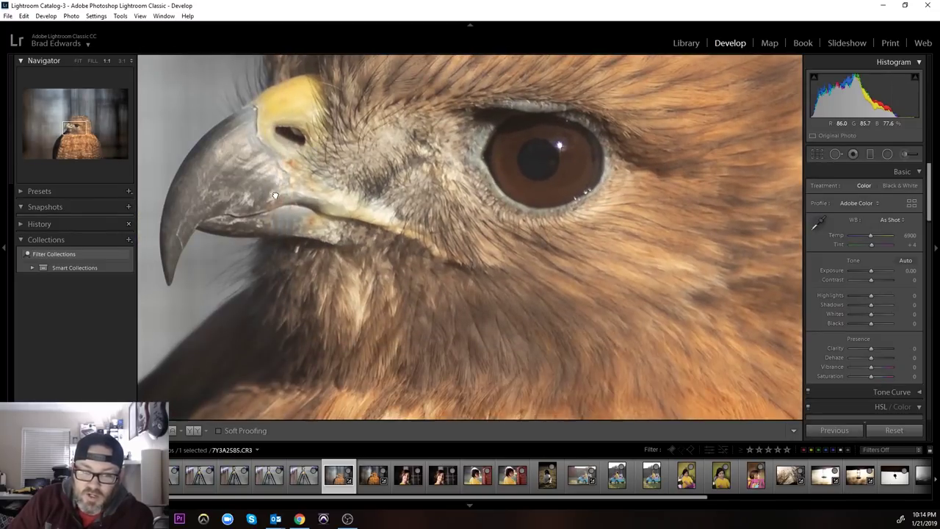
drag(275, 194, 424, 234)
drag(686, 159, 330, 212)
drag(295, 416, 384, 212)
click(384, 213)
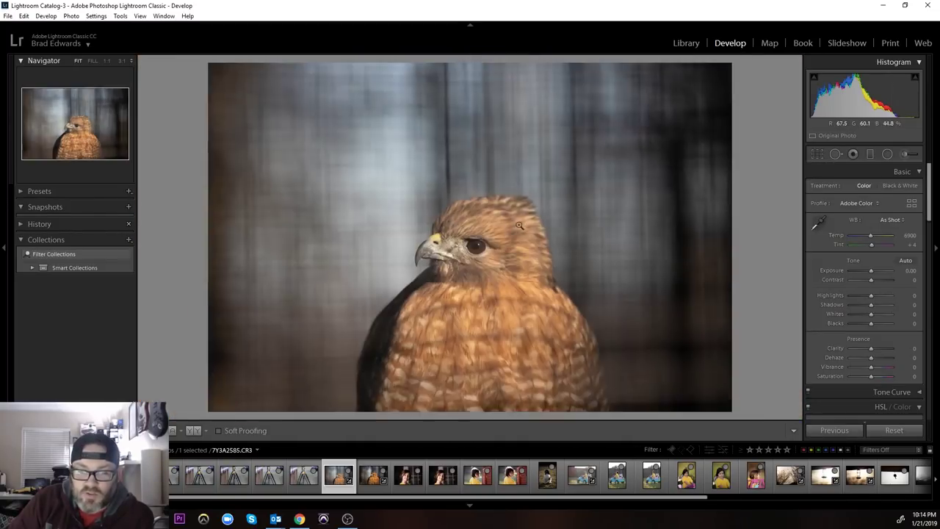
click(425, 239)
drag(439, 314, 445, 254)
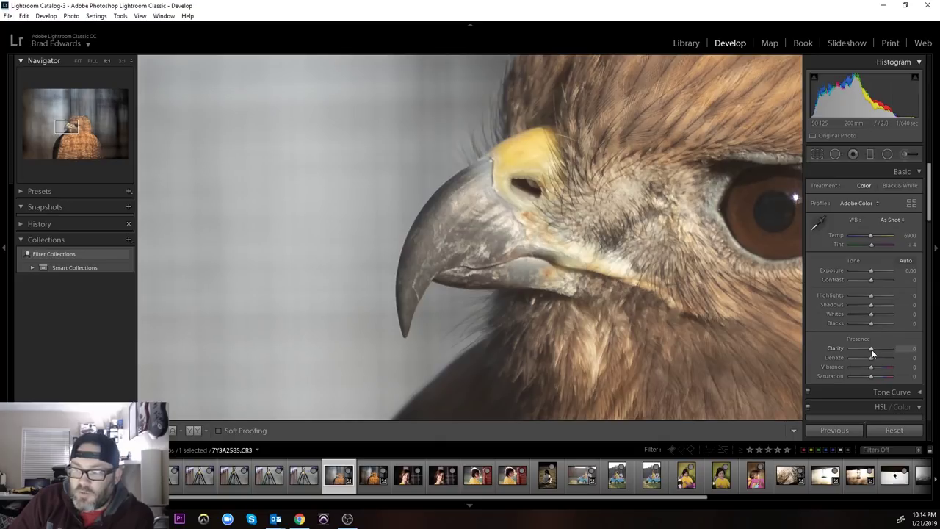
Raise the hawk photo's Clarity to +12 and check the detail around the eye at 1:1
mouse_move(873, 350)
mouse_down()
mouse_move(884, 350)
mouse_move(874, 350)
mouse_up()
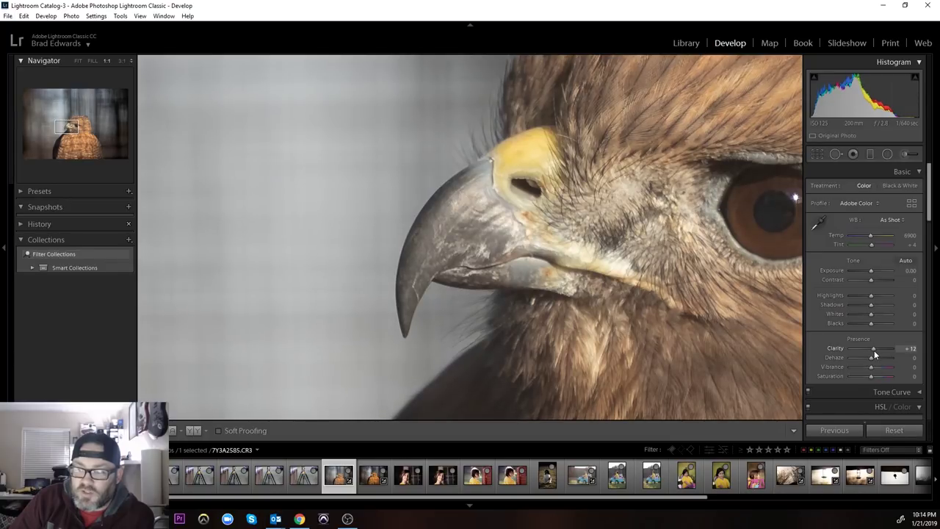
key(z)
click(479, 239)
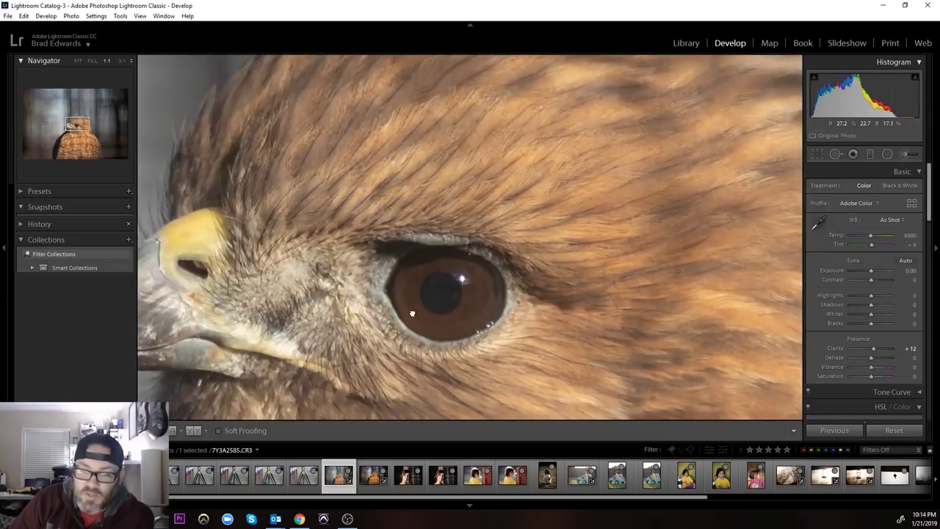
drag(415, 315, 450, 239)
click(433, 229)
Inspect the eye, beak and head feathers at 1:1 in the next hawk photo, 7Y3A2586.CR3
key(Right)
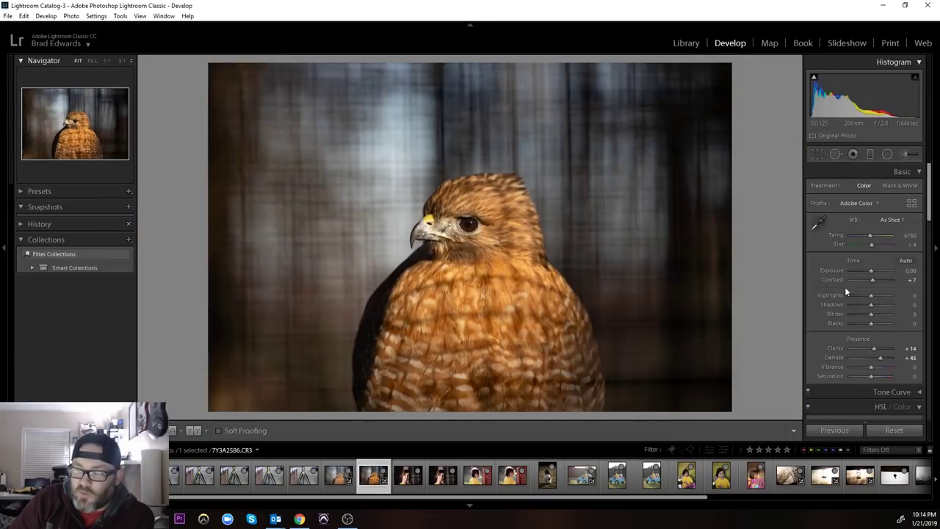
key(z)
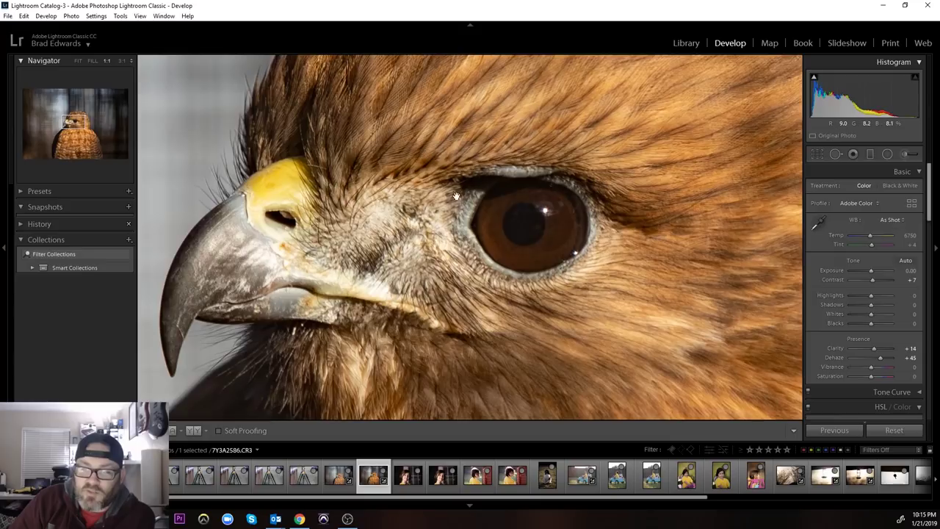
click(517, 206)
click(430, 211)
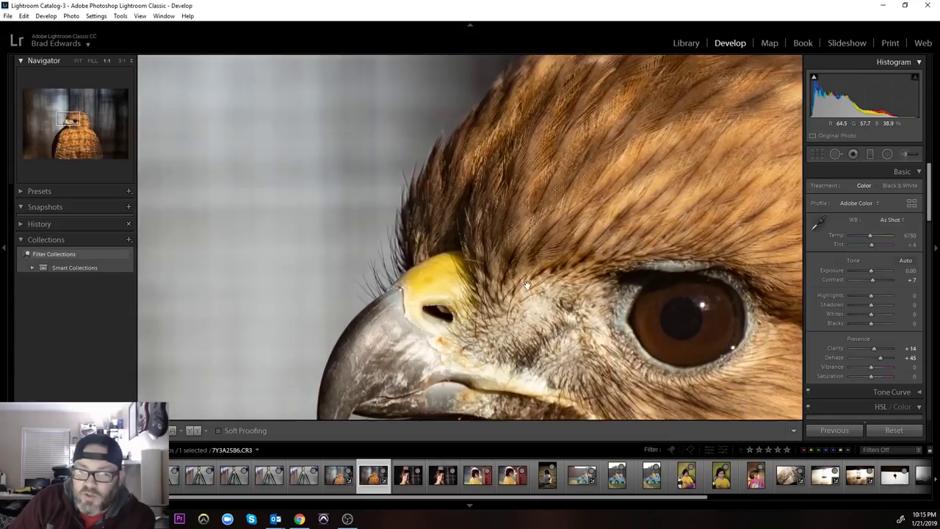
drag(530, 274, 434, 294)
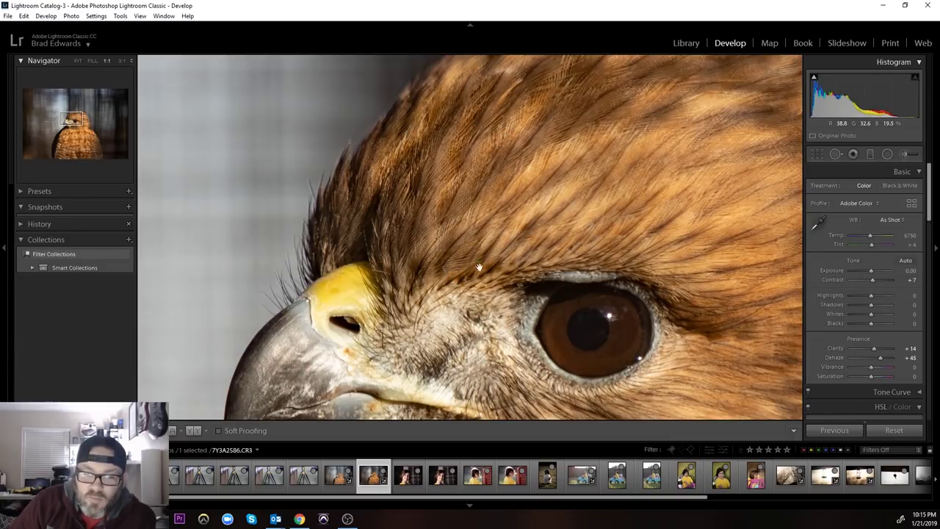
Examine the hawk's head feathers, beak and eye area at 1:1, and return to the full-frame view
drag(569, 213, 288, 118)
drag(378, 248, 503, 143)
drag(474, 236, 375, 439)
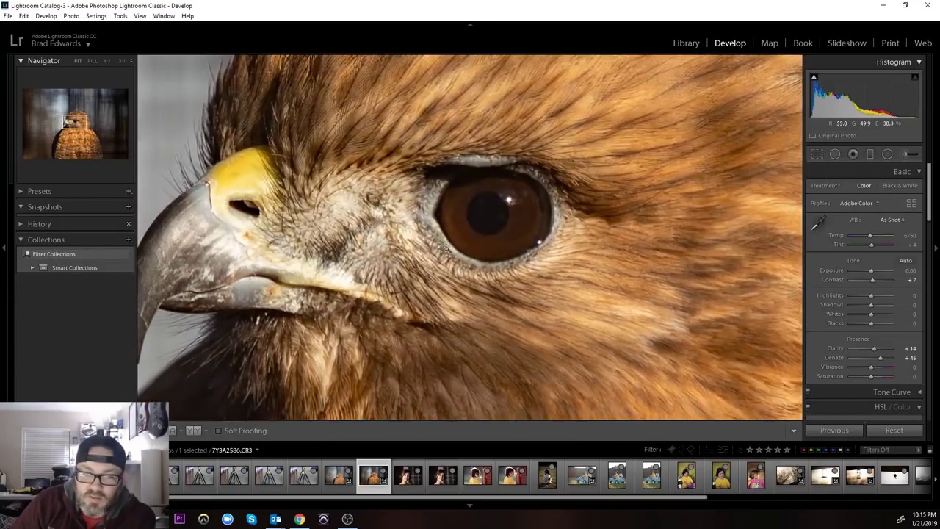
click(535, 280)
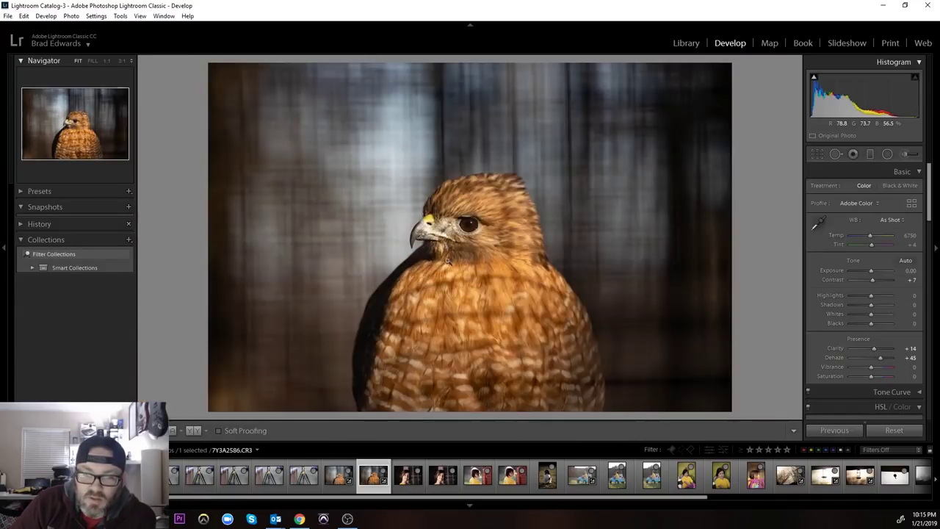
Open the girl's portrait 7Y3A2627.CR3 and inspect the sharpness of her eyes, lashes and hair at 1:1
click(408, 476)
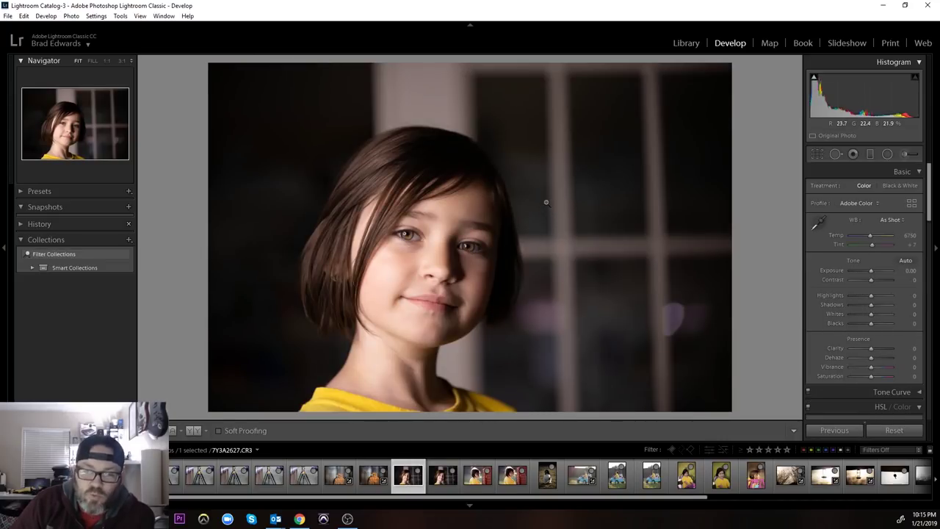
click(494, 245)
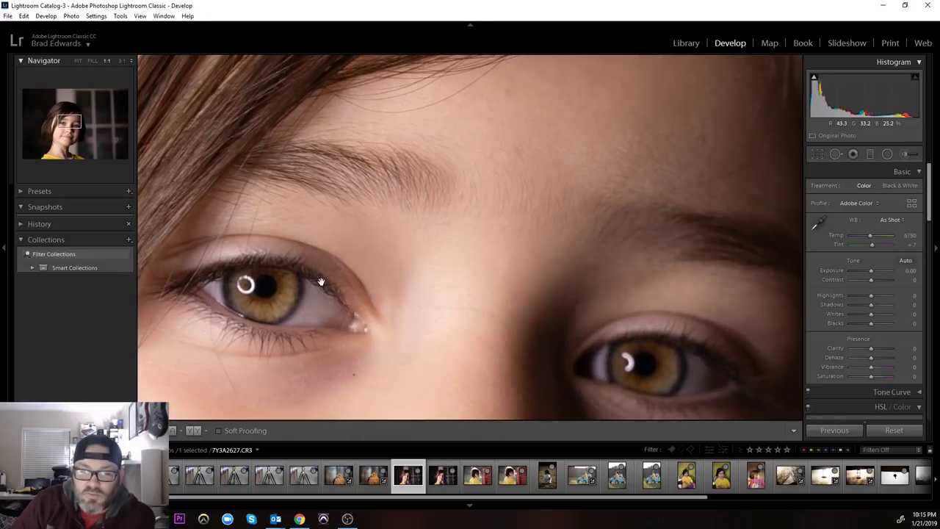
drag(241, 246, 364, 143)
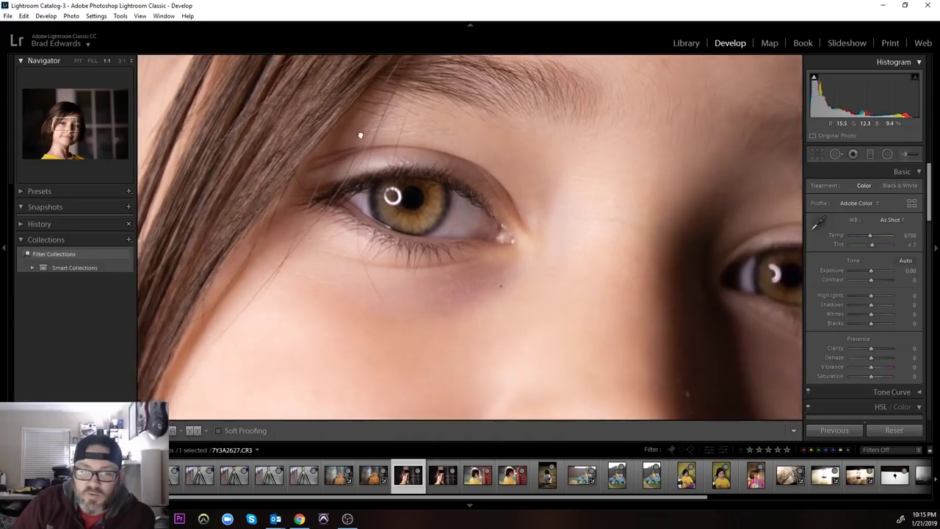
drag(340, 248, 321, 287)
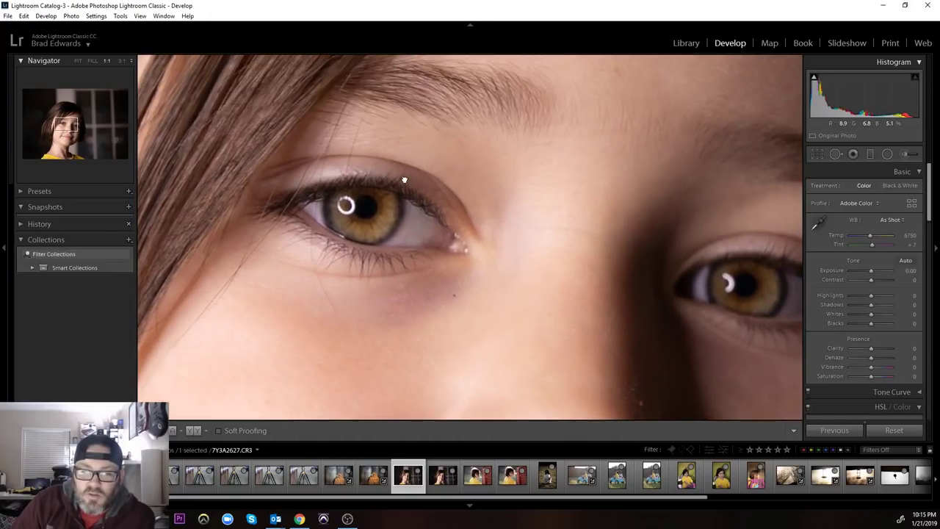
click(406, 178)
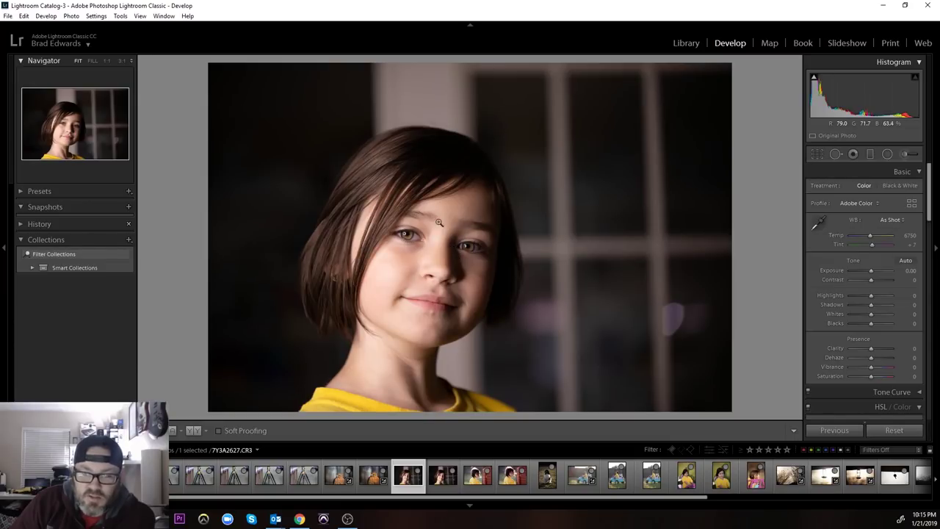
Inspect the eyes, nose and hair strands at 1:1 in the next portrait, 7Y3A2628.CR3
click(443, 484)
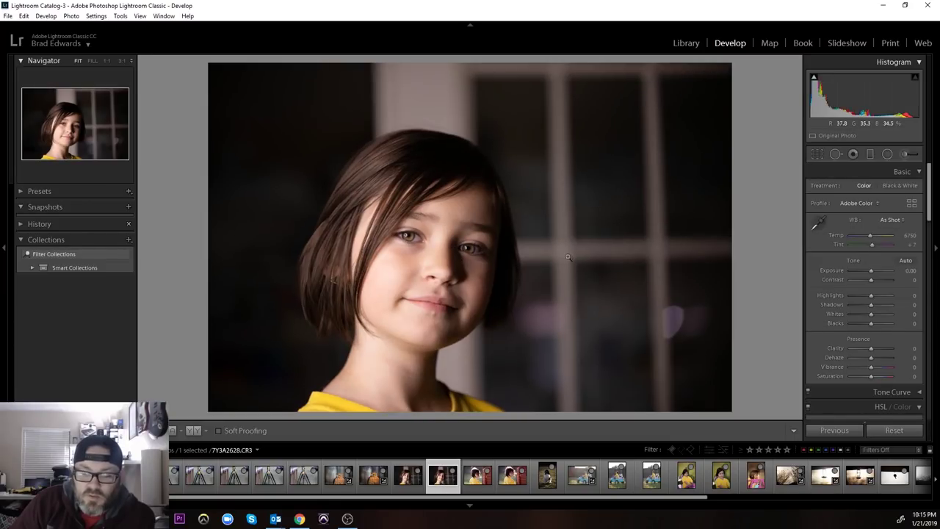
click(422, 233)
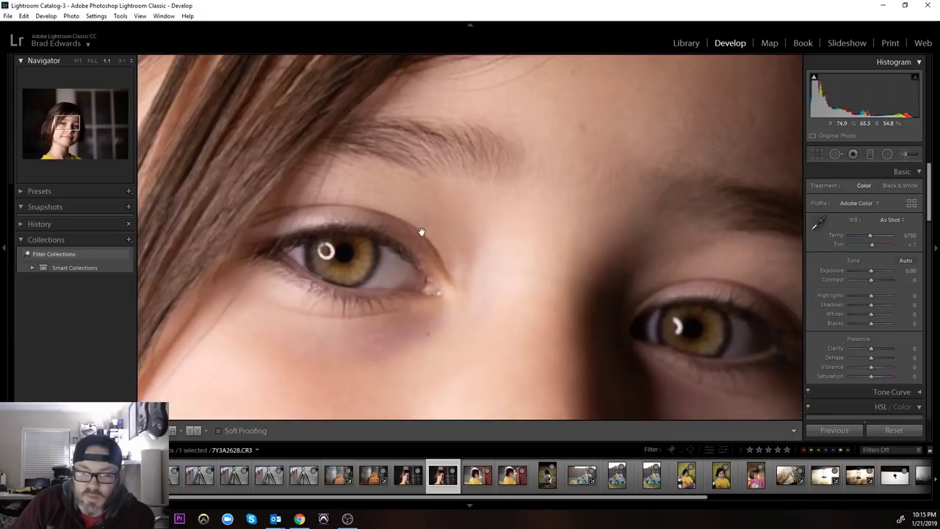
click(484, 233)
click(444, 264)
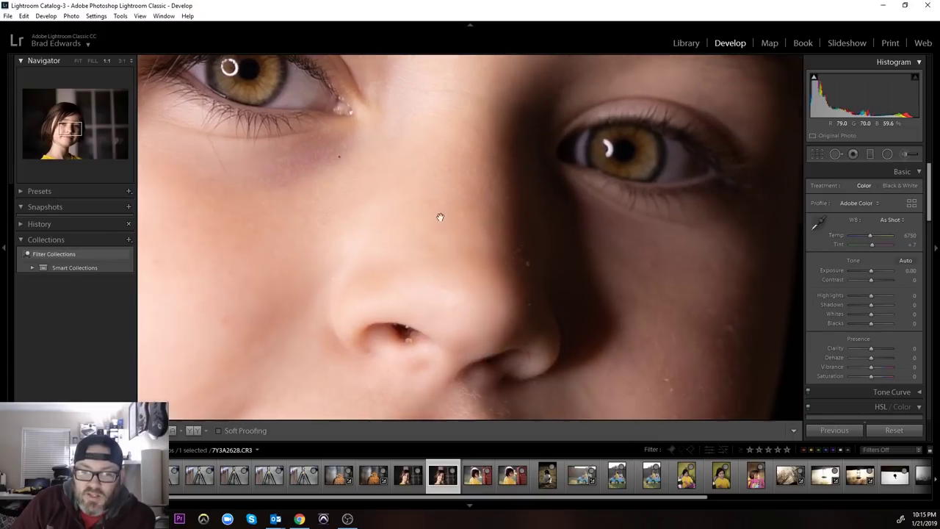
click(289, 239)
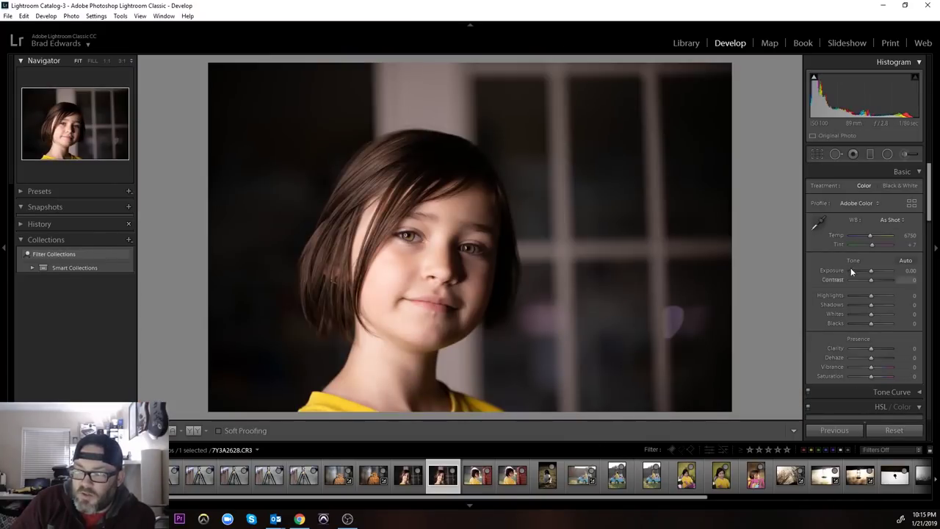
click(399, 221)
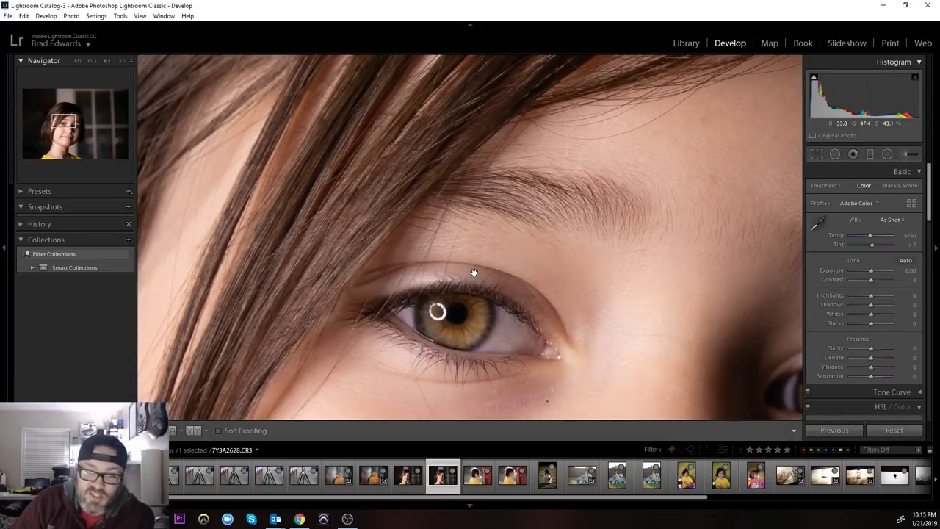
click(516, 259)
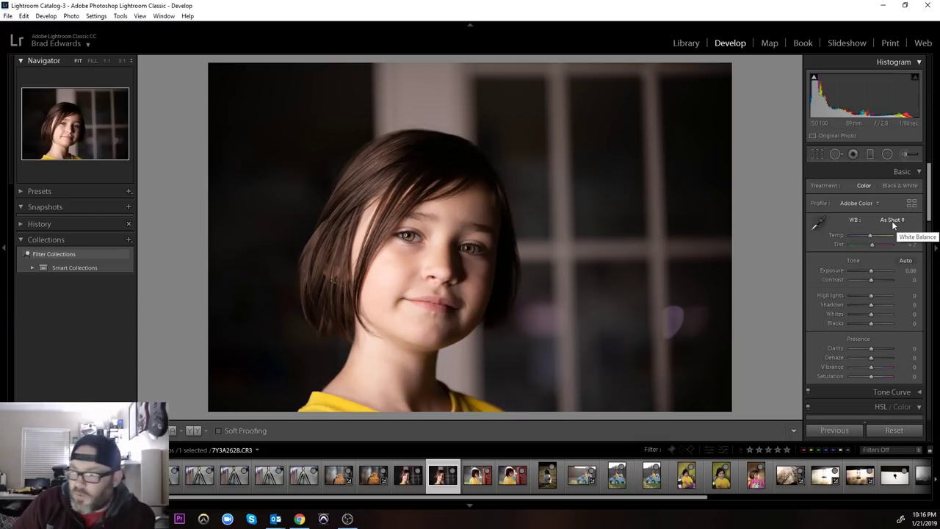
Open the backlit photo 7Y3A2631.CR3 and examine the girl's dark hair, eye and bright hair edges at 1:1
key(Right)
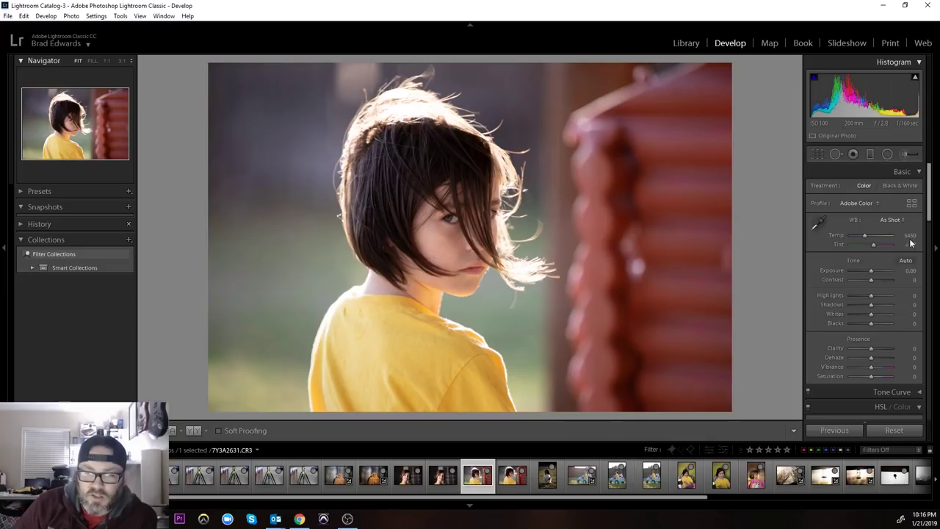
click(470, 216)
drag(440, 285, 409, 361)
drag(255, 133, 361, 250)
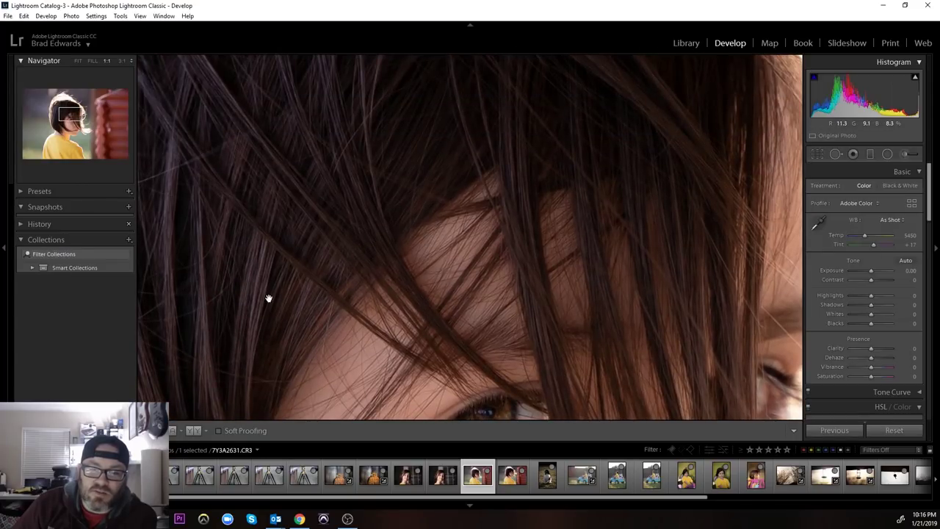
drag(483, 317, 352, 186)
drag(644, 319, 271, 237)
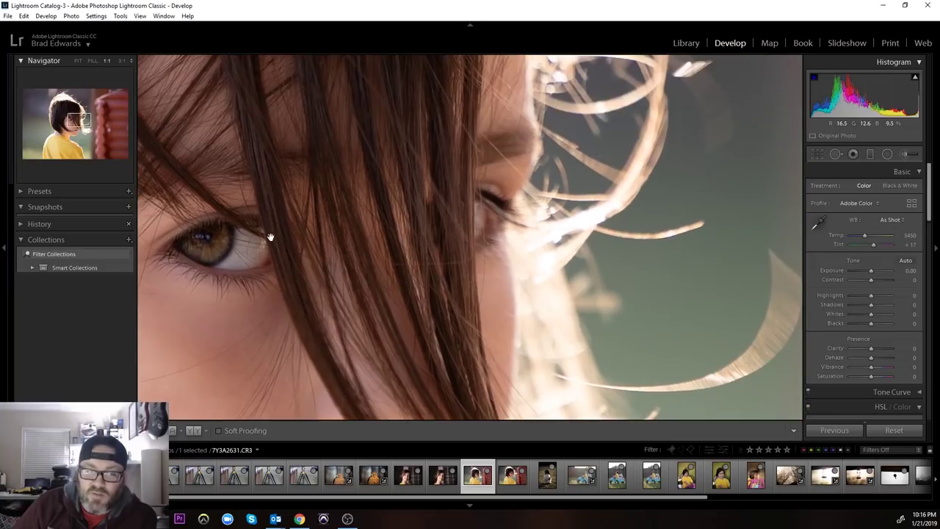
click(326, 240)
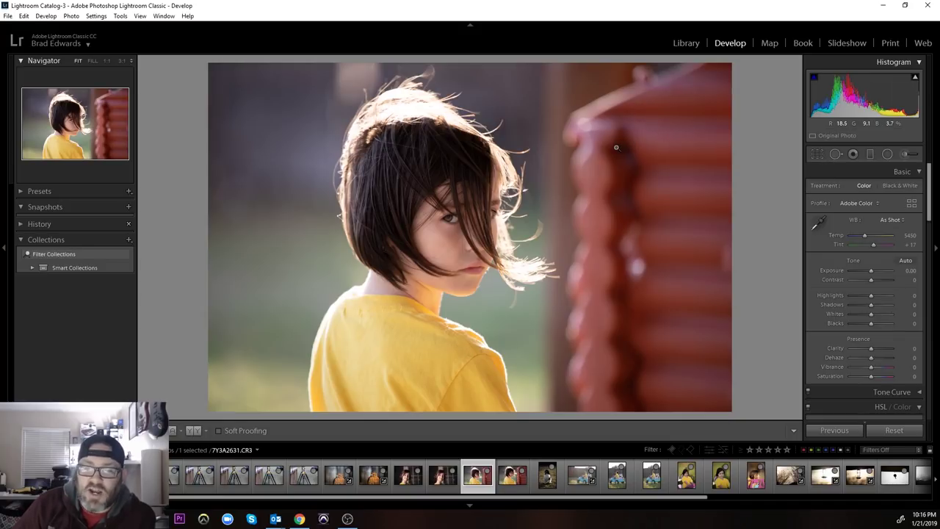
Open the second backlit photo, 7Y3A2632.CR3, and inspect the girl's face and dark hair detail at 1:1
key(Right)
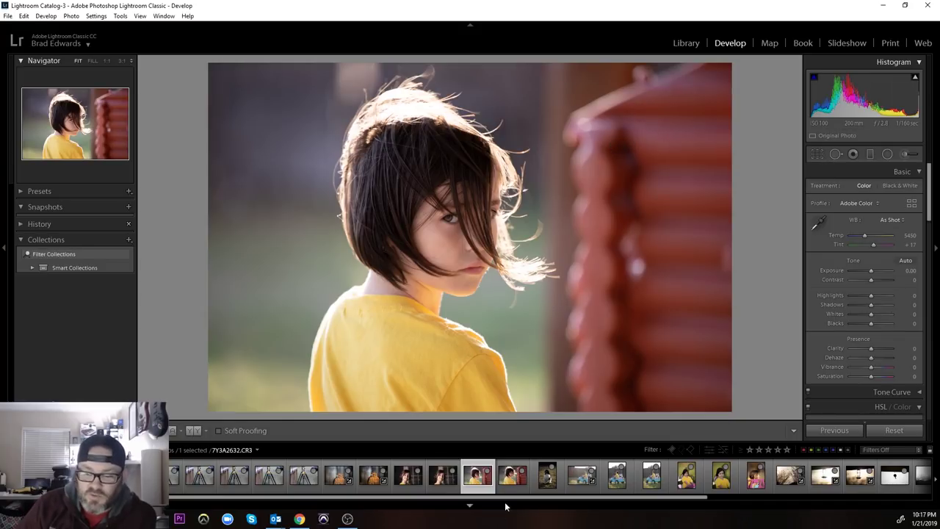
click(511, 475)
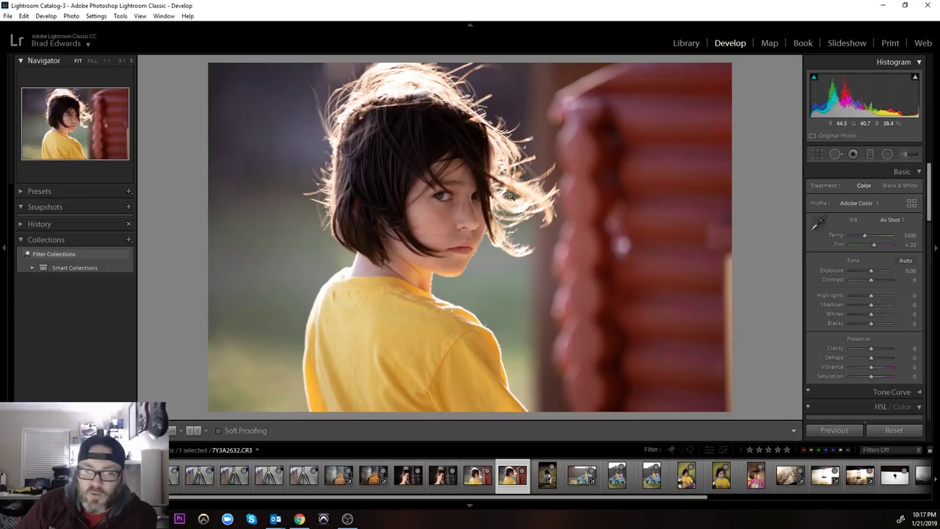
click(478, 236)
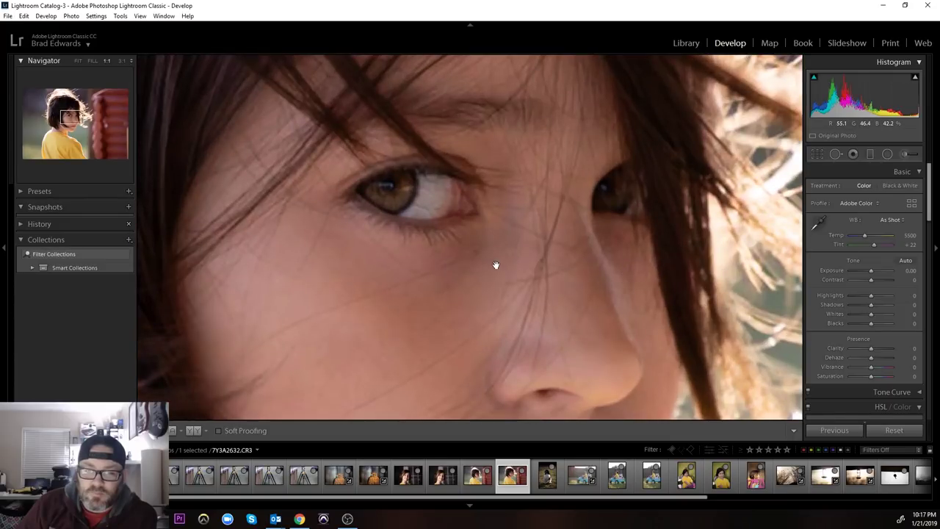
drag(342, 255, 621, 302)
drag(250, 112, 293, 201)
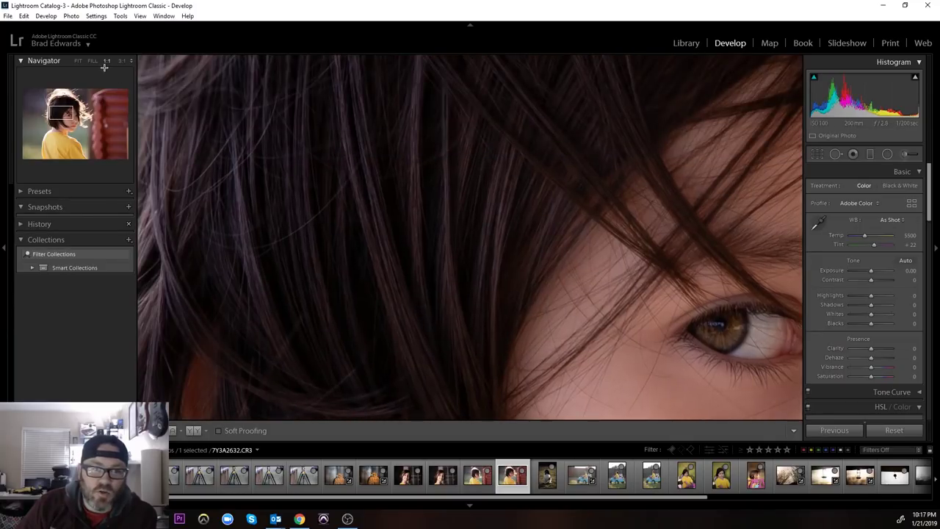
drag(359, 185, 511, 287)
drag(572, 201, 453, 212)
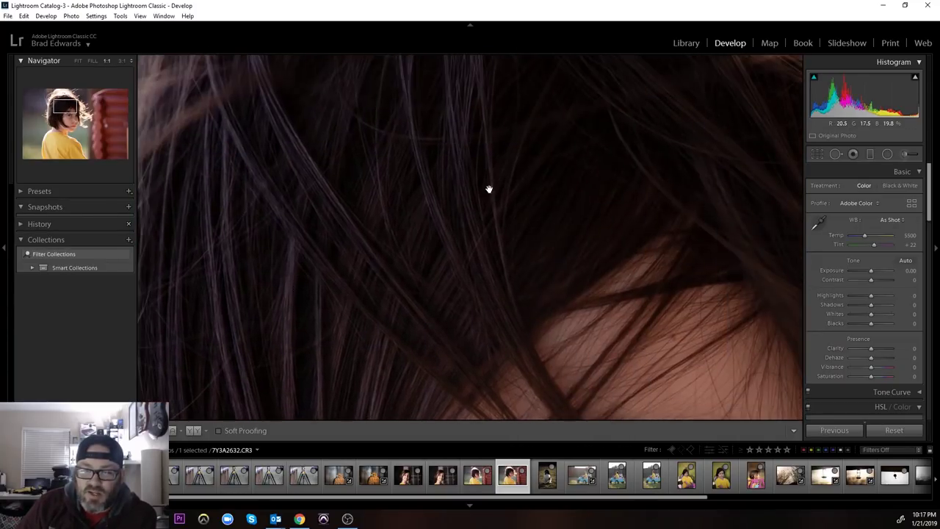
drag(510, 180, 321, 170)
click(289, 245)
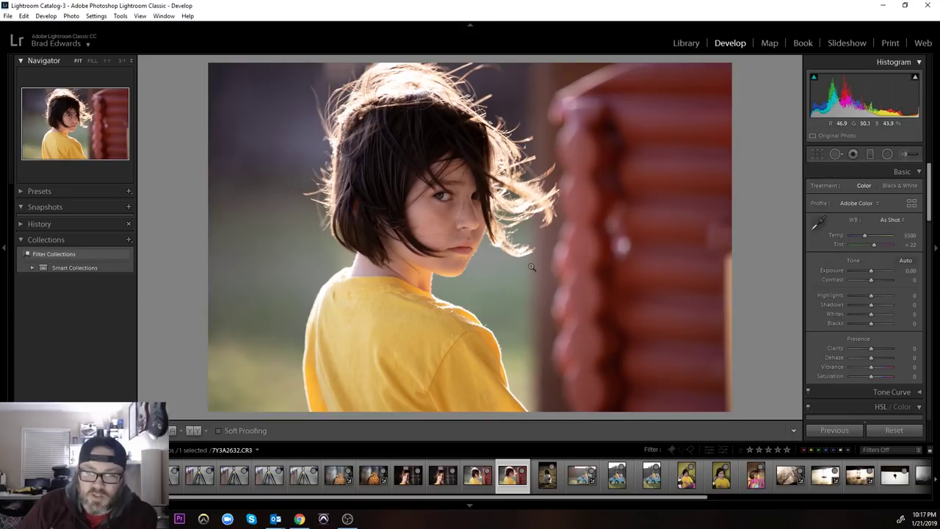
Open the dog photo 7Y3A2633.CR3 and examine the muzzle, head curls and upper chest fur at 1:1
click(547, 475)
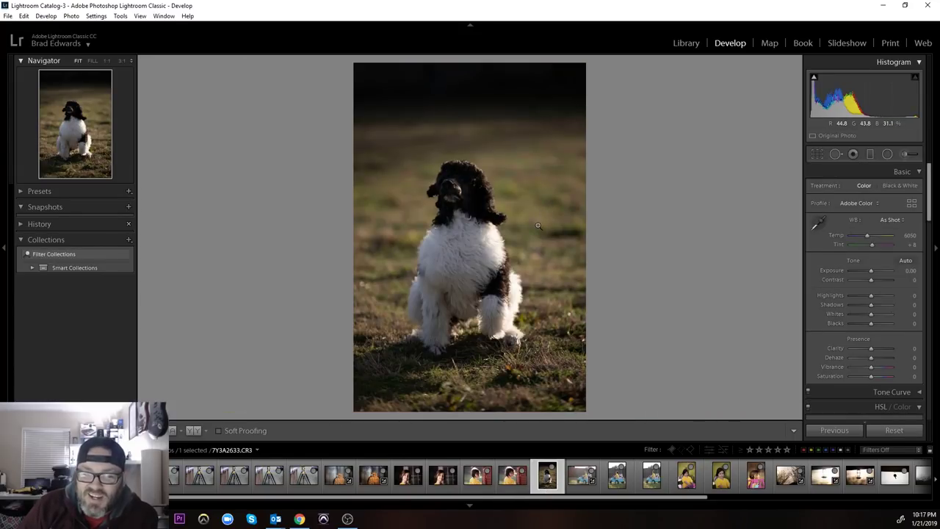
click(455, 192)
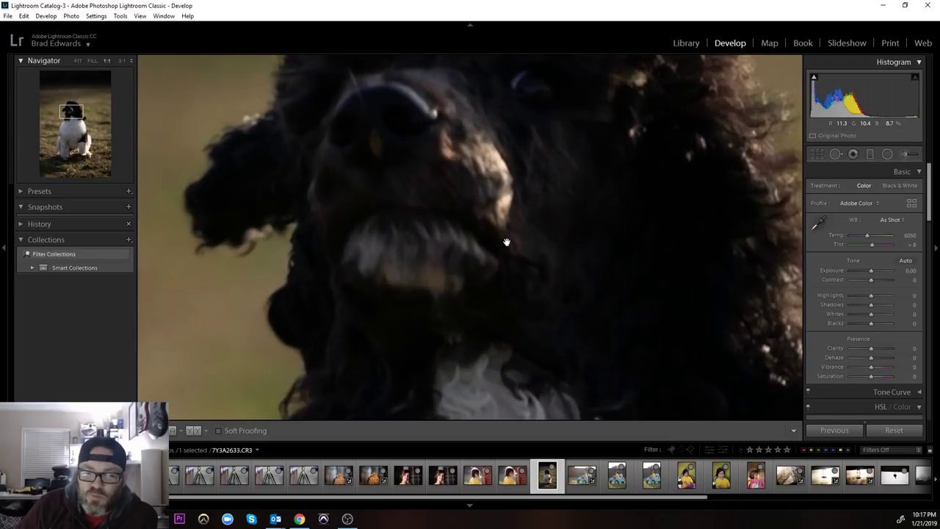
drag(442, 203, 436, 260)
drag(525, 151, 508, 275)
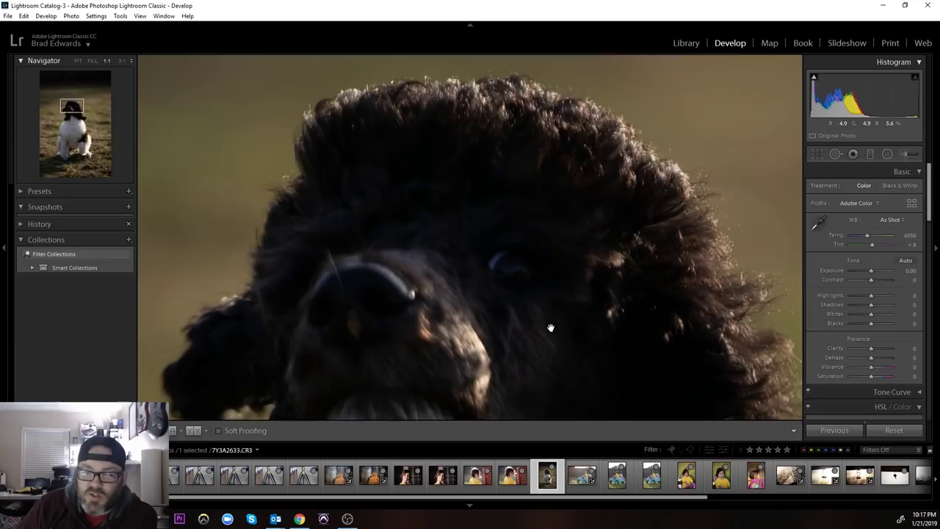
drag(557, 335, 499, 128)
drag(556, 299, 412, 94)
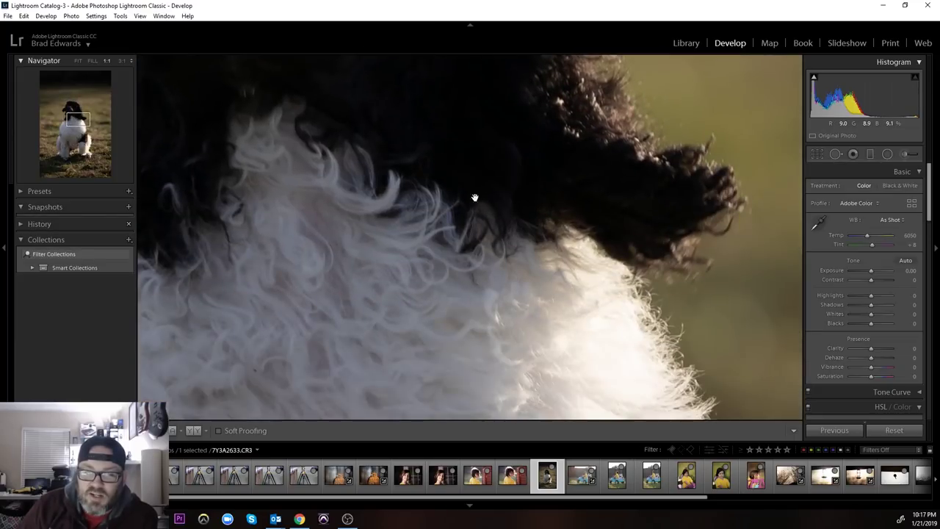
Inspect the rest of the dog's fur across its body at 1:1, and return to the full-frame view
drag(247, 128, 382, 115)
drag(448, 229, 417, 159)
drag(485, 301, 413, 166)
mouse_move(547, 268)
mouse_down()
mouse_move(520, 238)
mouse_move(308, 105)
mouse_up()
mouse_move(335, 232)
mouse_down()
mouse_move(302, 155)
mouse_move(345, 51)
mouse_up()
mouse_move(382, 411)
mouse_down()
mouse_move(312, 224)
mouse_move(318, 268)
mouse_move(276, 347)
mouse_up()
drag(278, 259, 548, 254)
drag(342, 101, 489, 307)
drag(323, 129, 449, 263)
click(450, 262)
Open the toy jeep photo 7Y3A2635.CR3 and raise its Contrast to +2
key(Right)
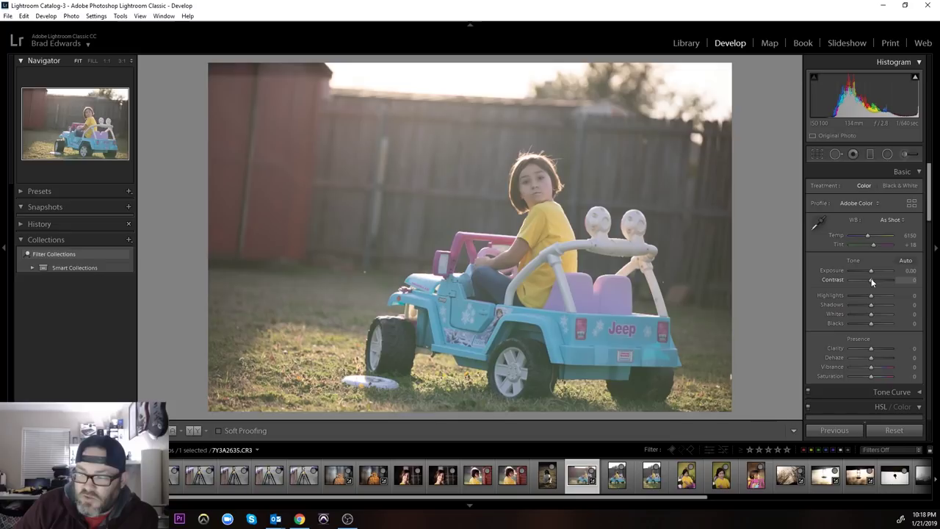
mouse_move(871, 282)
mouse_down()
mouse_move(889, 281)
mouse_move(871, 284)
mouse_up()
Try Dehaze at +50 and +100 on the toy jeep photo, and reset it to 0
drag(872, 358, 881, 359)
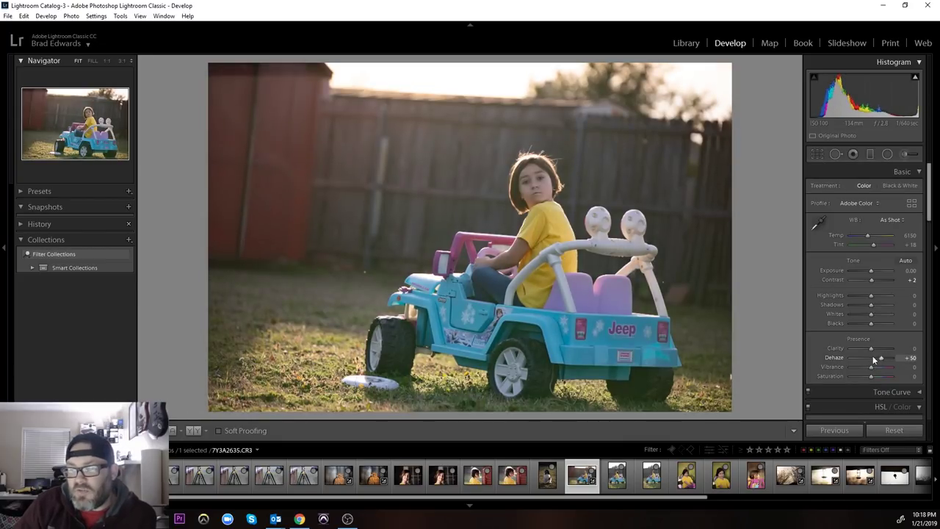
drag(881, 359, 897, 357)
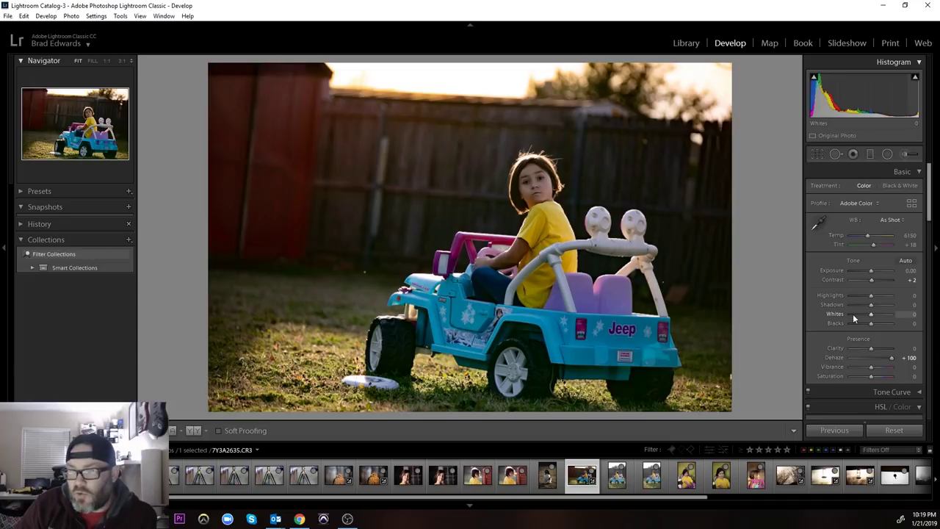
drag(891, 359, 872, 360)
double_click(840, 359)
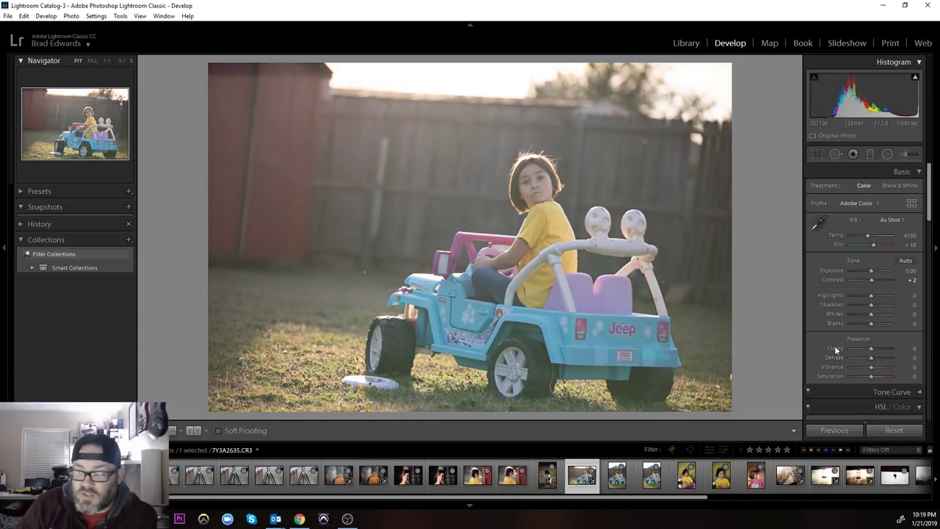
Examine the girl's face and hair edges up close in the toy jeep photo
click(518, 182)
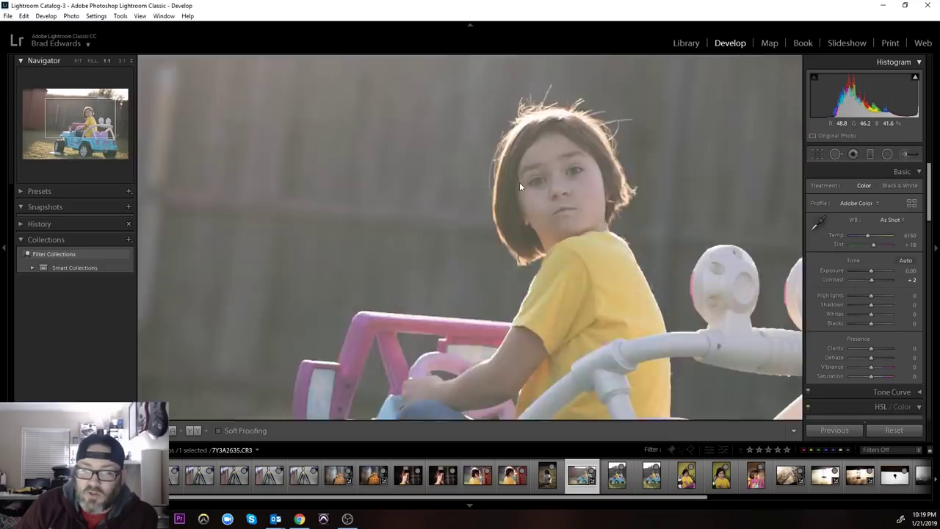
drag(655, 181, 449, 212)
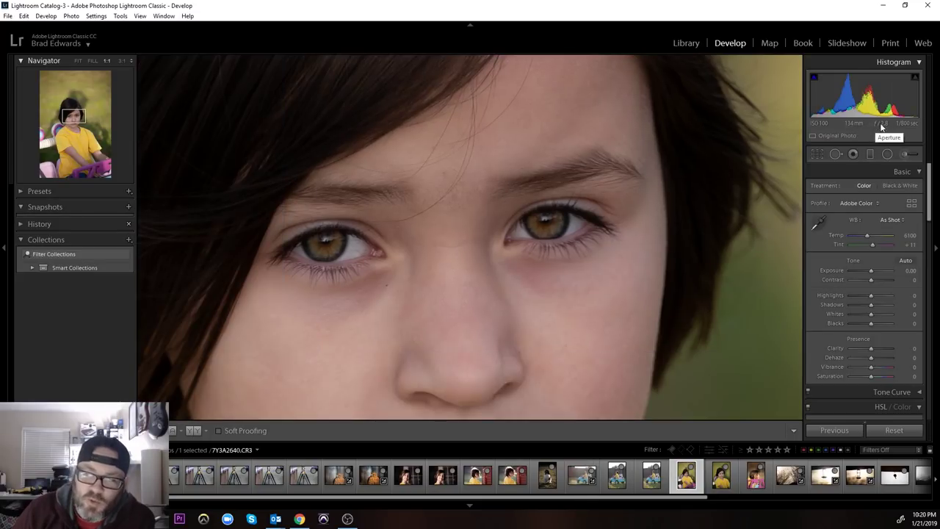
Compare the full frame of portrait 7Y3A2640.CR3 with the girl's eyes and face at 1:1
click(506, 269)
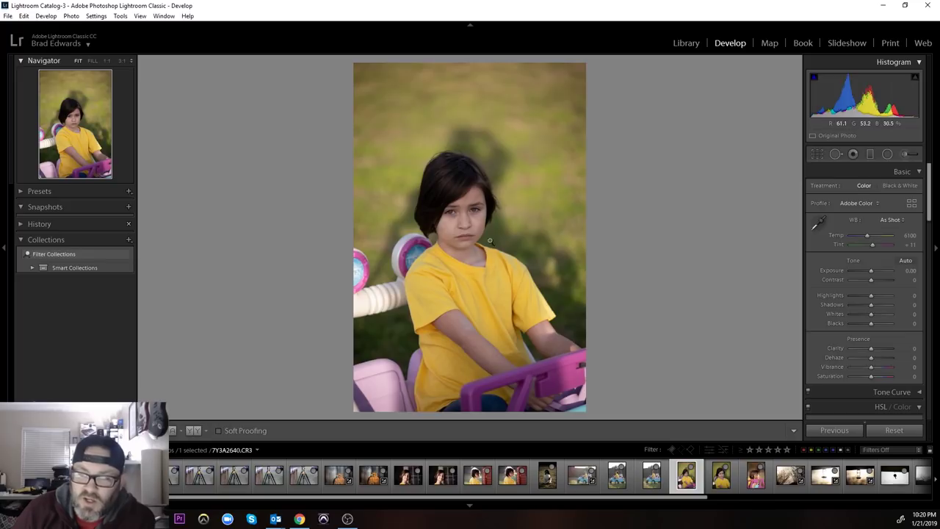
click(439, 209)
drag(431, 285, 445, 212)
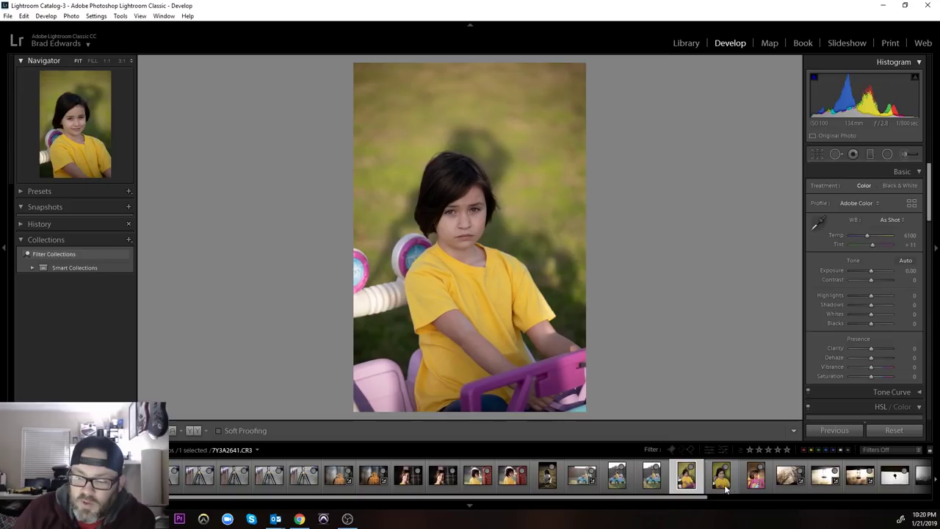
Compare the full frame of portrait 7Y3A2641.CR3 with the girl's eyes, face and hair edges at 1:1
click(721, 476)
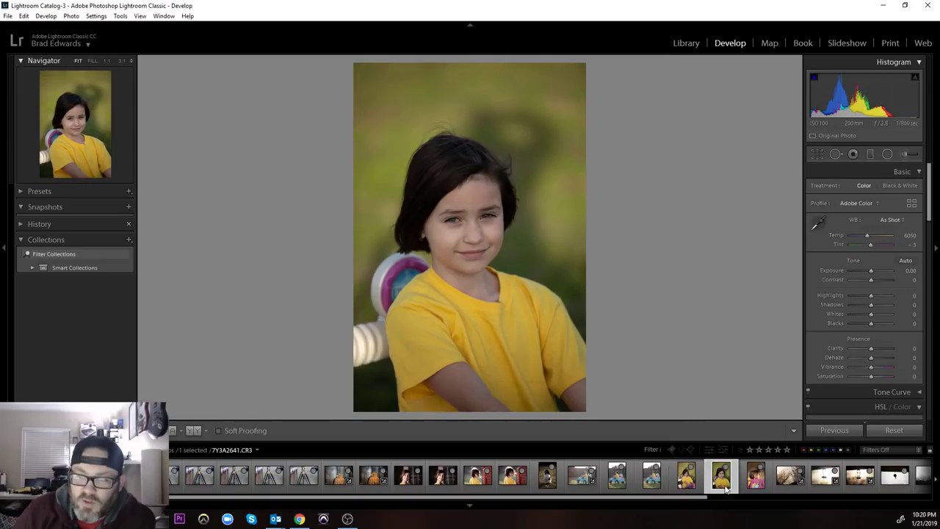
click(472, 241)
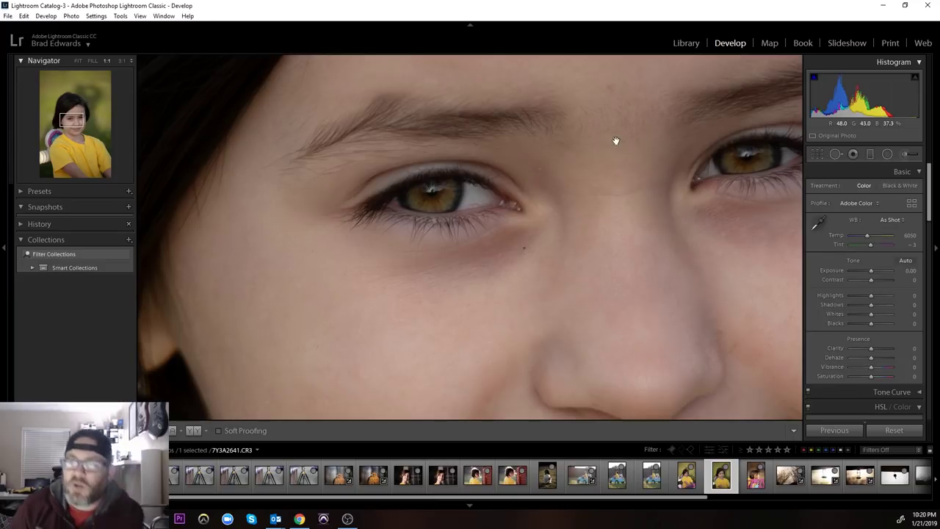
click(630, 234)
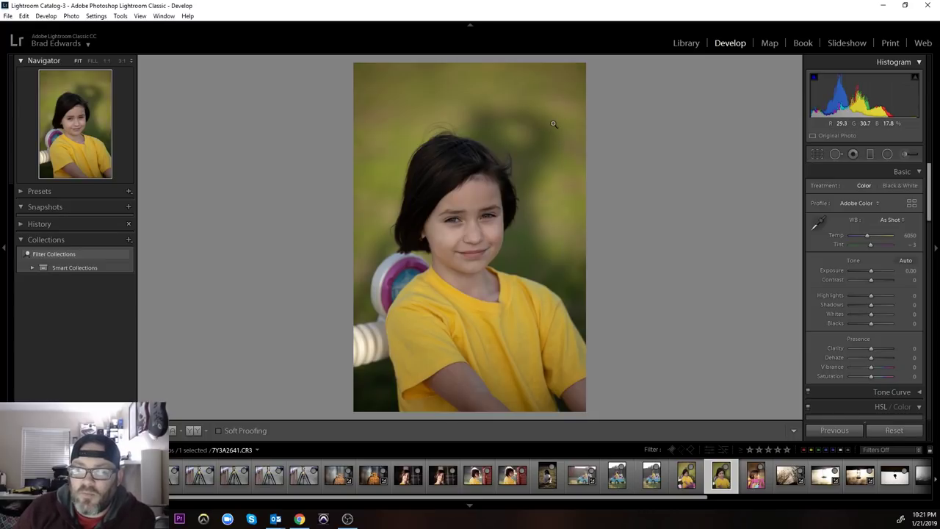
click(486, 214)
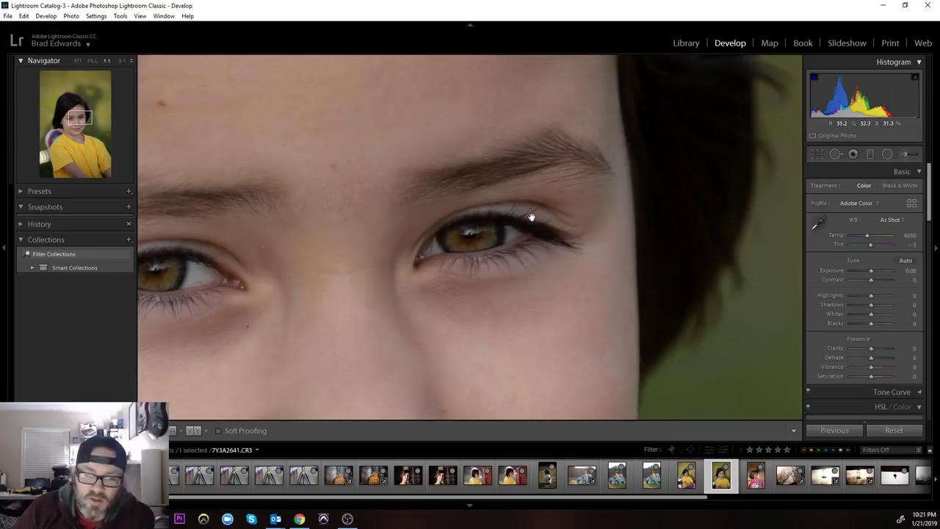
drag(292, 245, 352, 178)
drag(371, 243, 417, 210)
drag(454, 69, 355, 212)
click(355, 212)
Open the backlit branches photo 7Y3A2645.CR3 and bring up its Lens Corrections settings
click(754, 476)
drag(668, 497, 892, 499)
click(492, 476)
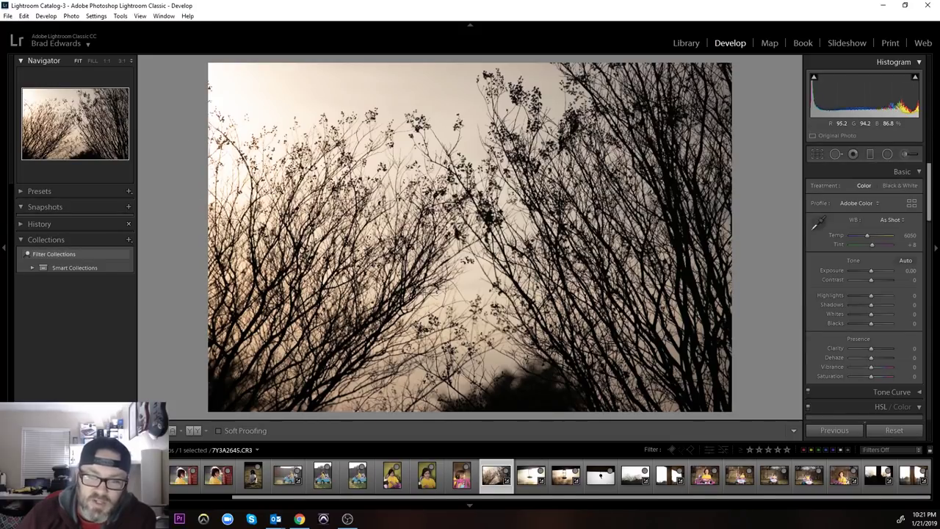
scroll(841, 291, down, 8)
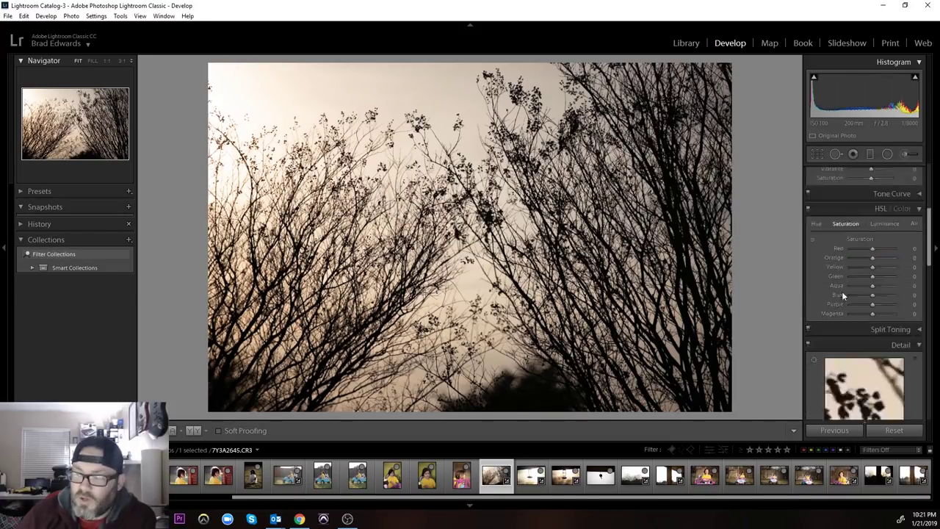
scroll(845, 290, up, 1)
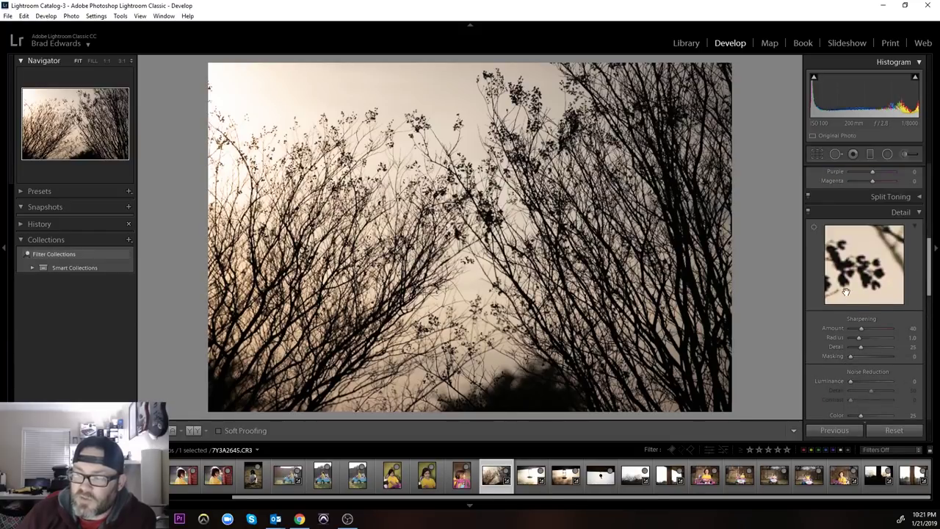
scroll(845, 292, down, 3)
click(813, 345)
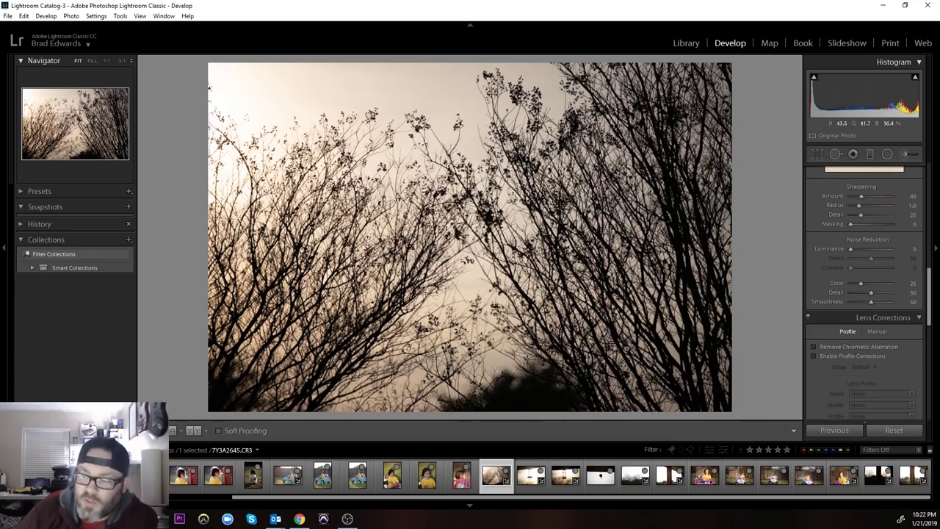
Examine the twigs and seed pods around the centre of the branches photo at 1:1
click(394, 286)
click(393, 257)
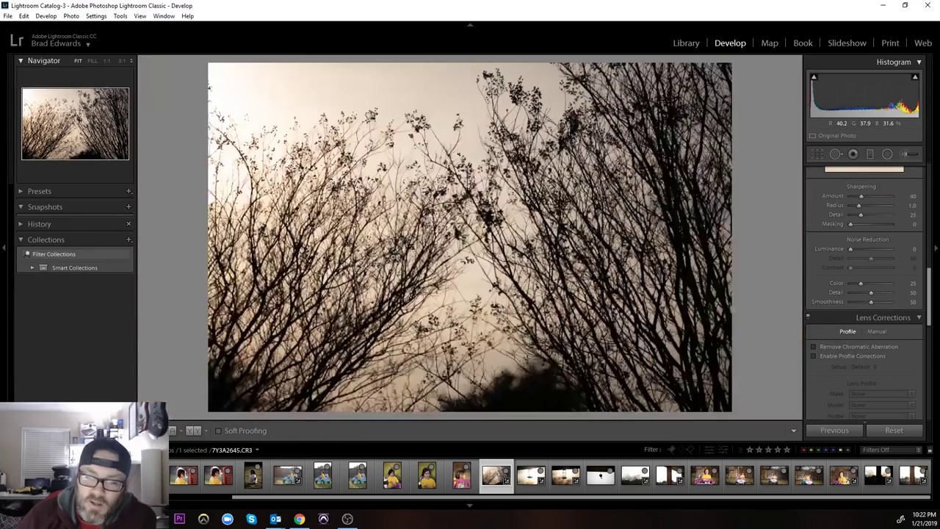
click(395, 258)
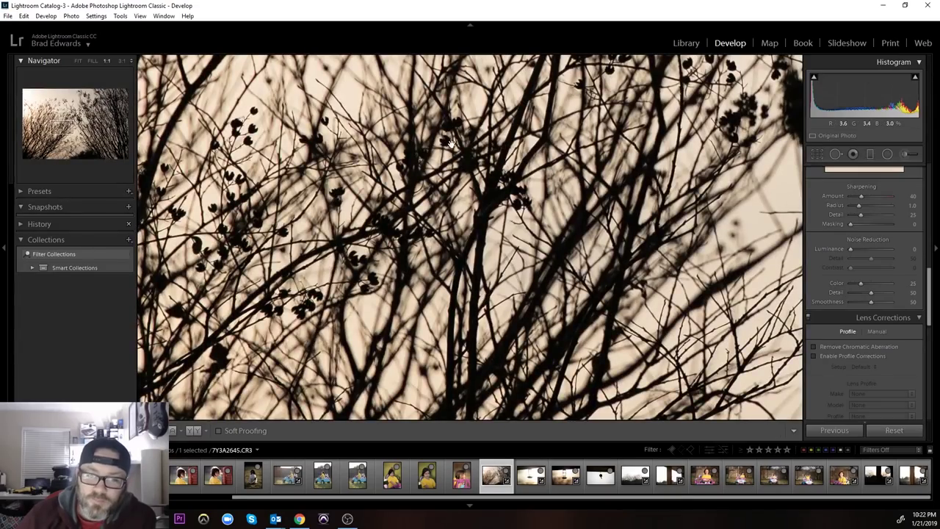
drag(452, 143, 467, 338)
drag(559, 371, 410, 169)
drag(538, 189, 512, 217)
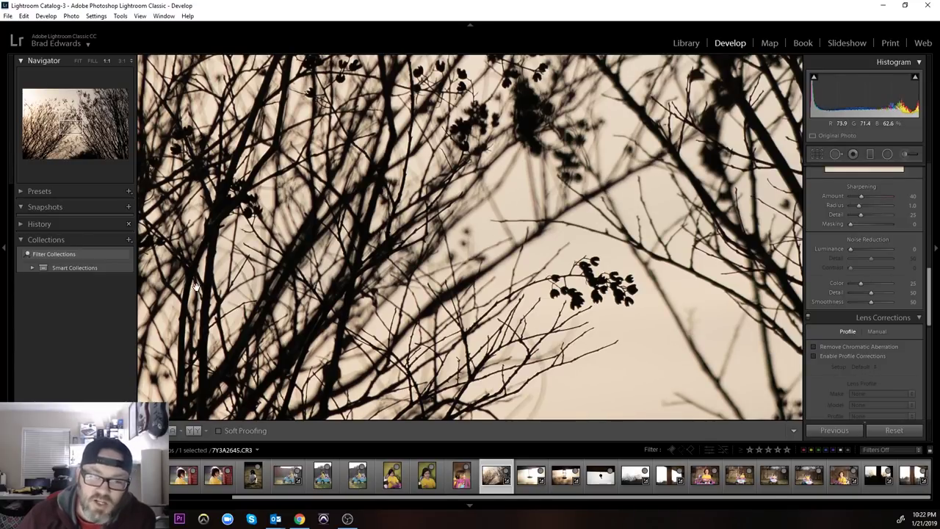
drag(328, 124, 363, 169)
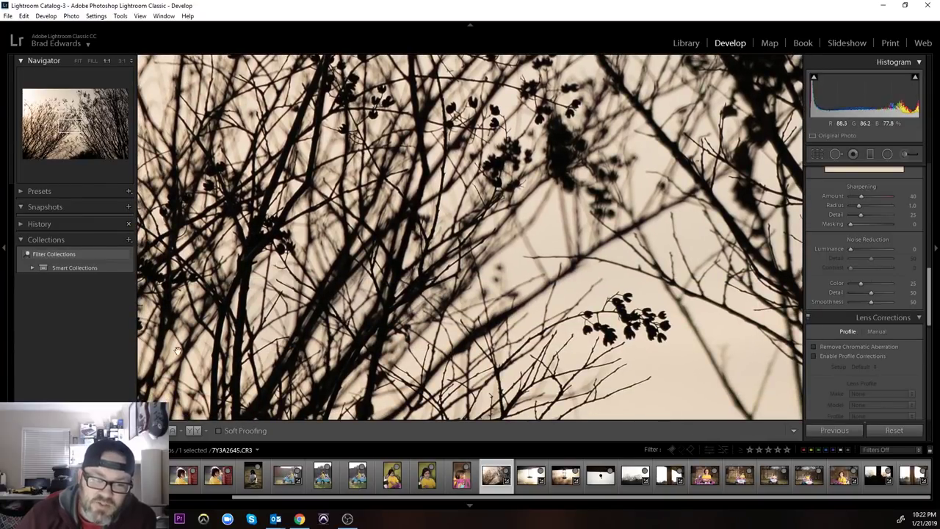
Examine the dense branches along the left side and lower-left corner of the photo at 1:1 for colour fringing
drag(205, 360, 842, 244)
drag(252, 377, 386, 237)
drag(206, 331, 357, 198)
drag(206, 337, 411, 225)
drag(208, 313, 378, 224)
drag(315, 110, 397, 374)
drag(339, 158, 323, 117)
drag(294, 345, 309, 235)
drag(292, 315, 311, 246)
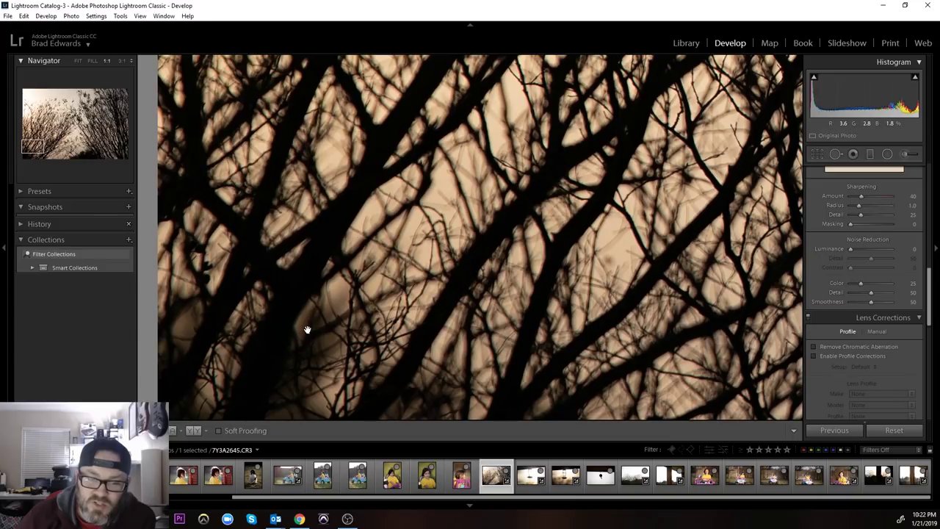
Examine the trunks and branches across to the photo's right edge at 1:1 for colour fringing
drag(494, 332, 452, 178)
drag(435, 310, 483, 182)
drag(595, 237, 265, 251)
drag(568, 251, 279, 256)
drag(682, 229, 458, 256)
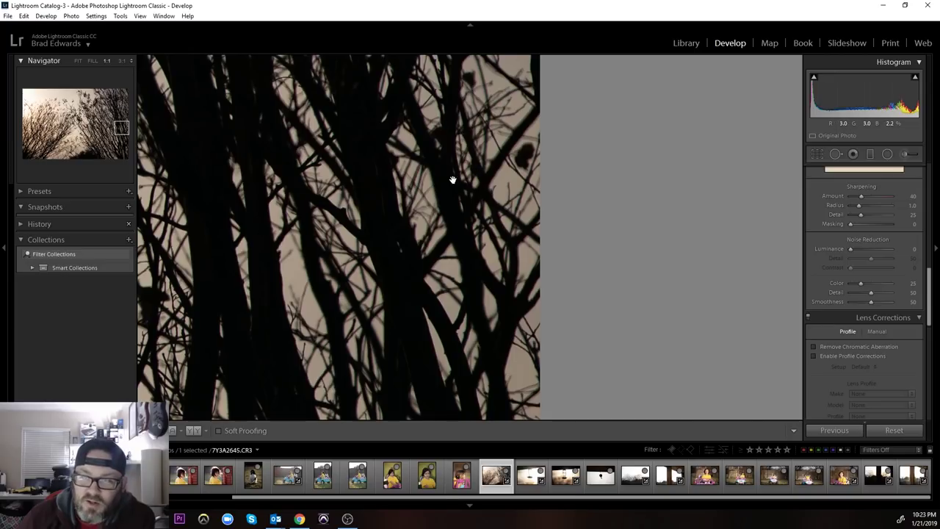
drag(525, 92, 437, 59)
mouse_move(442, 290)
mouse_down()
mouse_move(428, 122)
mouse_move(428, 139)
mouse_up()
drag(434, 330, 403, 119)
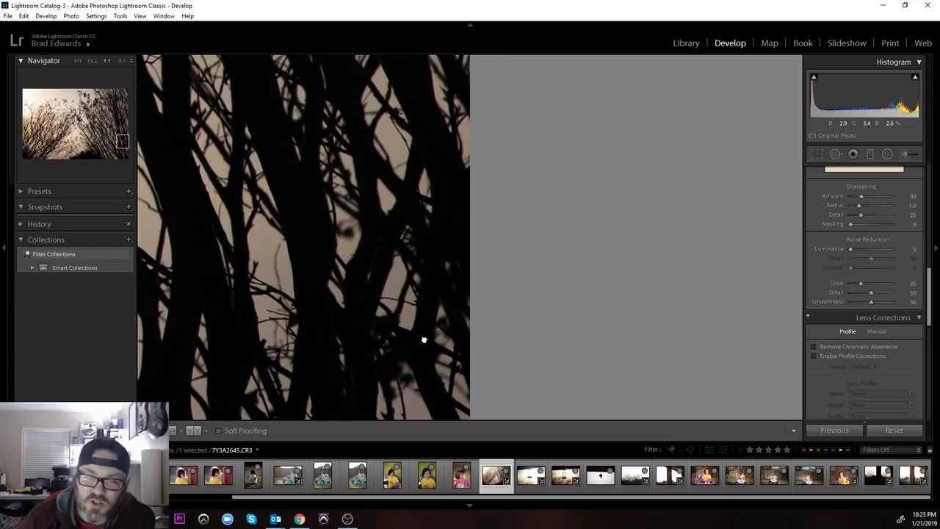
drag(424, 338, 373, 333)
mouse_move(361, 232)
mouse_down()
mouse_move(370, 348)
mouse_move(384, 212)
mouse_move(273, 148)
mouse_move(396, 304)
mouse_up()
drag(395, 304, 423, 127)
drag(424, 352, 429, 193)
drag(436, 232, 478, 239)
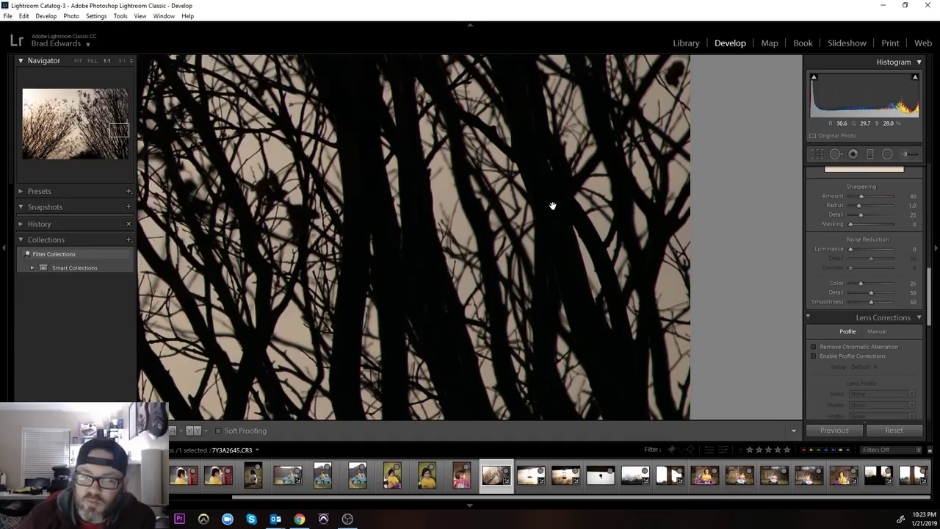
Turn on Remove Chromatic Aberration for the branches photo and check the branches on its right side
click(813, 346)
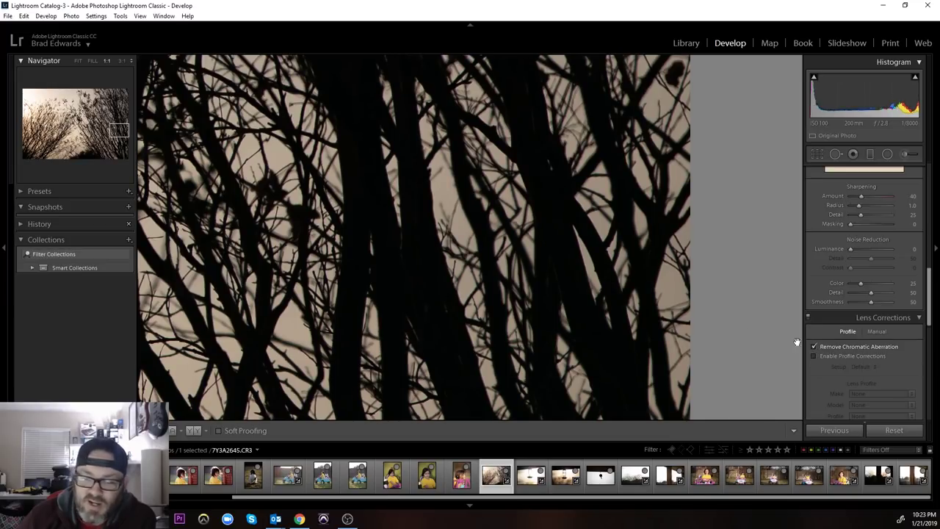
drag(334, 284, 428, 292)
drag(291, 189, 395, 225)
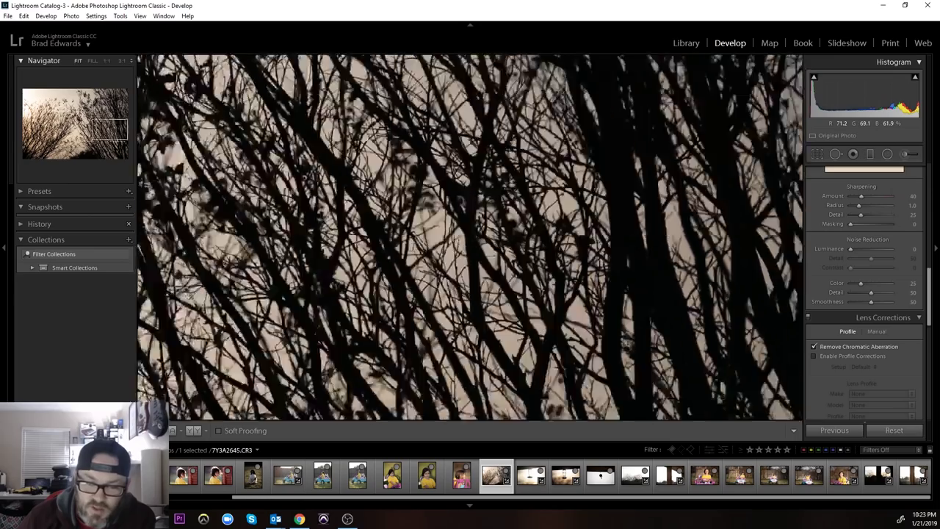
click(395, 226)
Inspect the corrected branches photo from left to right and back at 1:1, then return to the full frame
click(331, 279)
drag(331, 279, 346, 292)
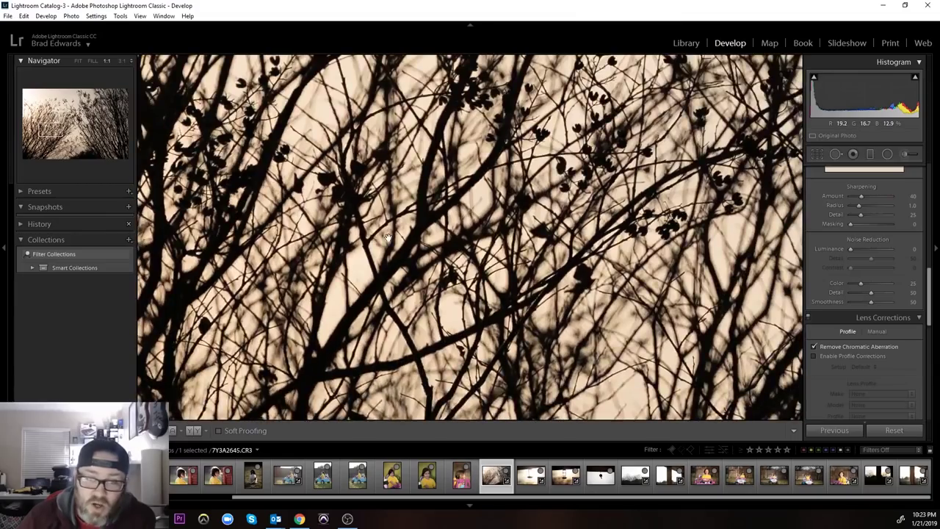
drag(389, 237, 225, 316)
drag(518, 210, 294, 276)
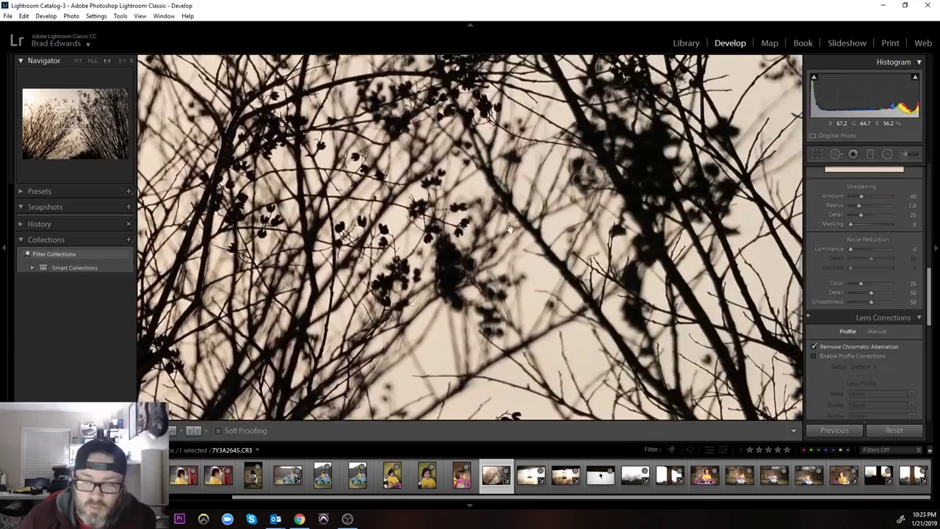
drag(509, 228, 410, 252)
drag(633, 260, 282, 279)
drag(756, 169, 377, 274)
drag(658, 228, 365, 281)
drag(254, 270, 416, 301)
drag(350, 211, 536, 279)
drag(275, 268, 481, 270)
drag(159, 270, 374, 273)
click(301, 261)
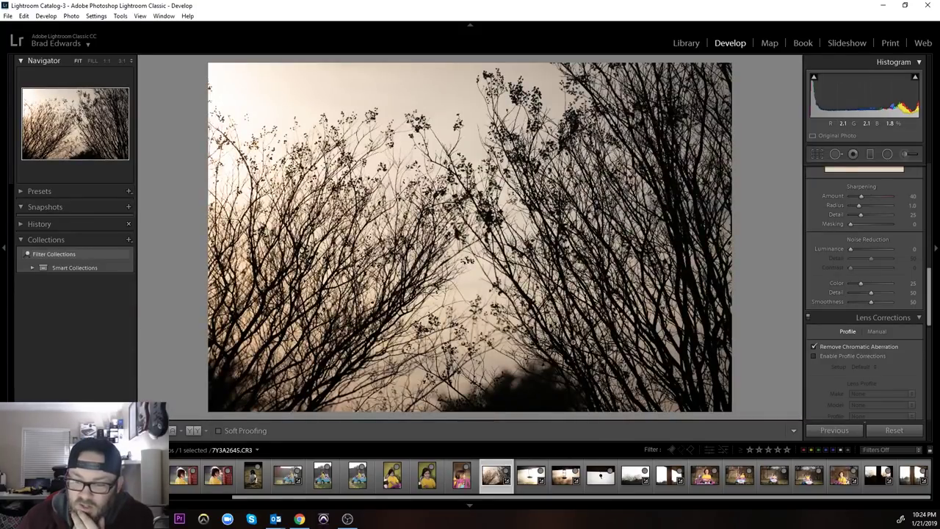
Open the backlit hummingbird feeder photo 7Y3A2646.CR3 and examine the upper glass at 1:1
click(530, 476)
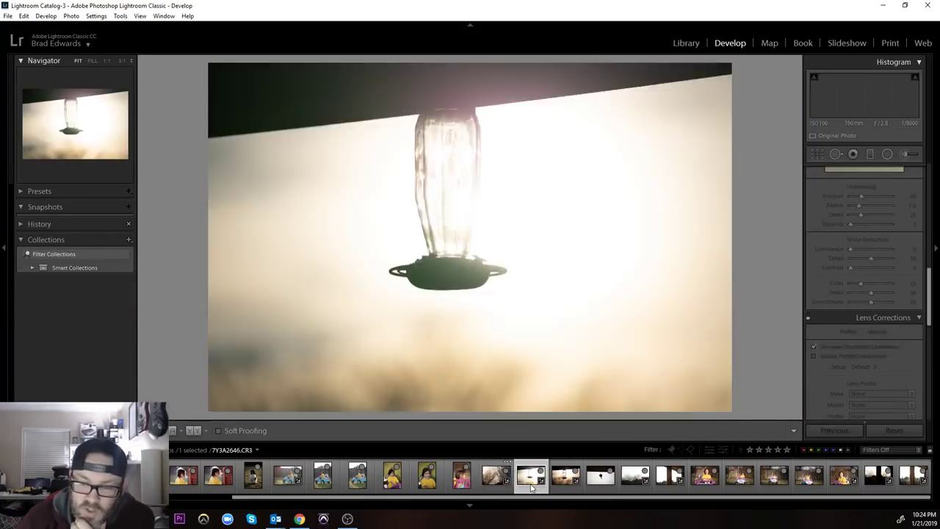
click(812, 346)
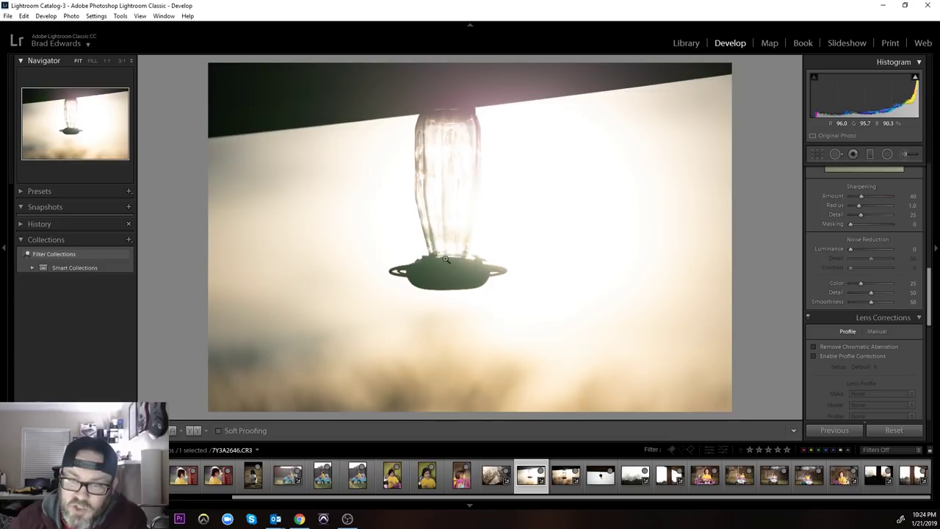
click(445, 197)
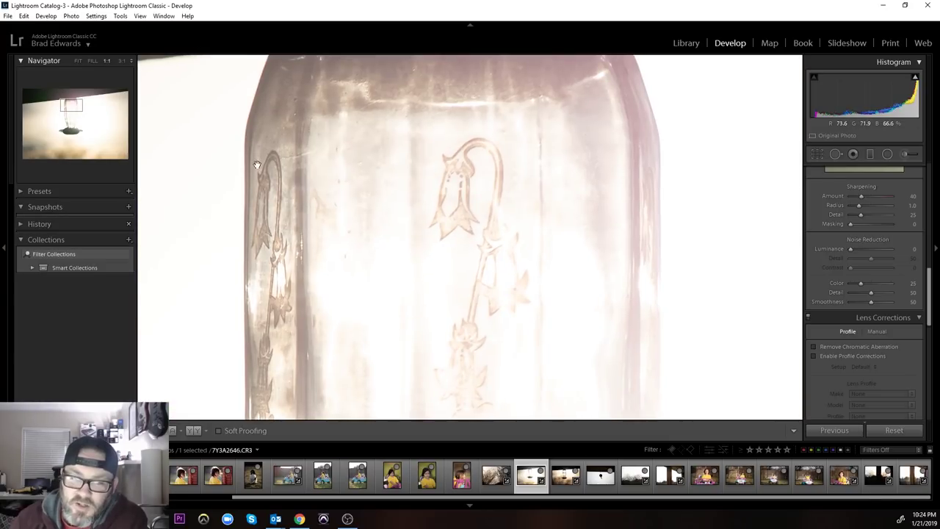
drag(261, 236, 252, 256)
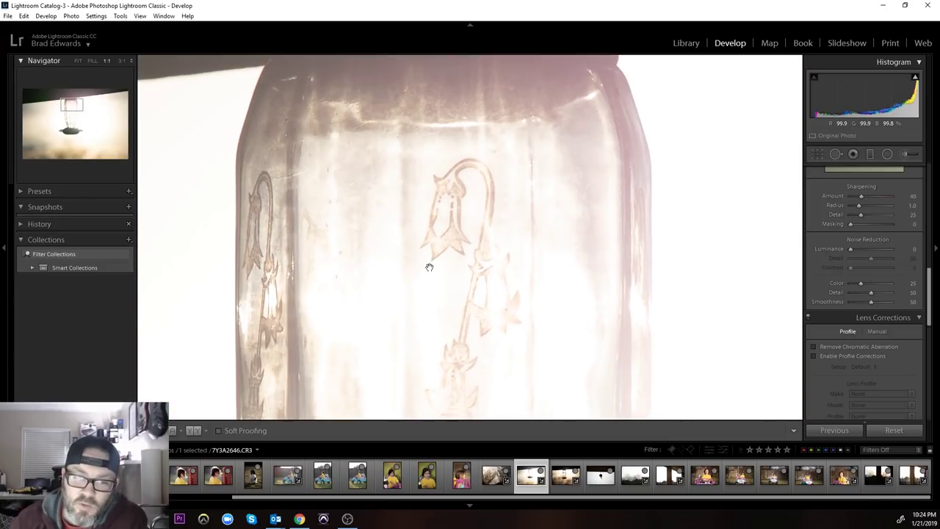
Enlarge the feeder photo to 3:1 and examine the embossed flower patterns and the glass's left edge
click(122, 61)
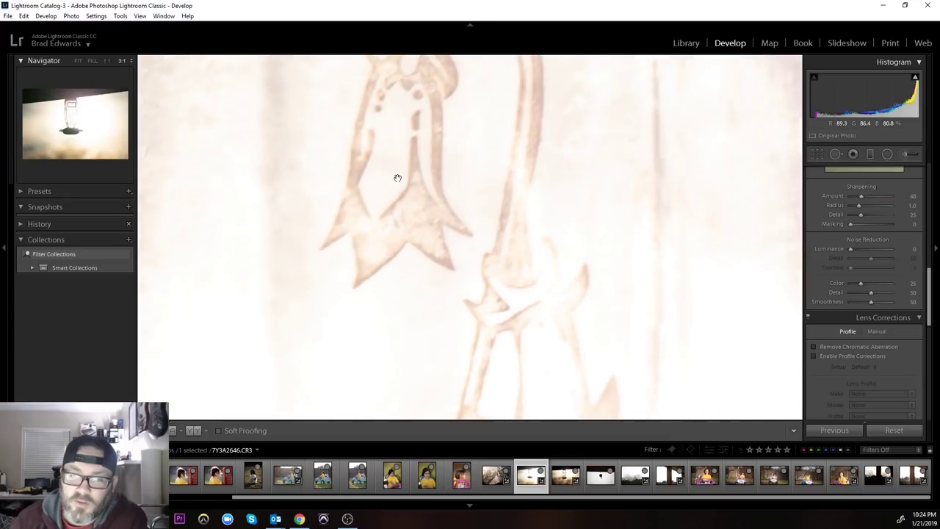
drag(398, 178, 434, 252)
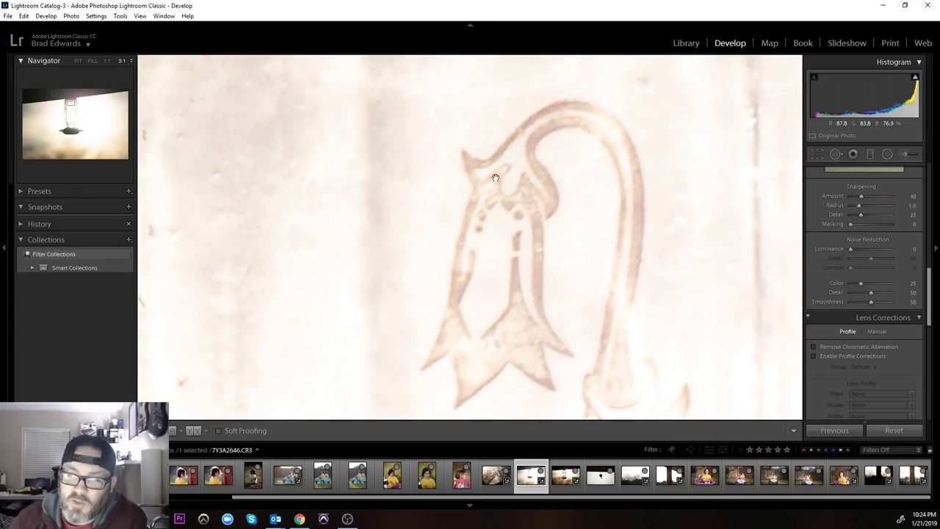
drag(204, 257, 316, 299)
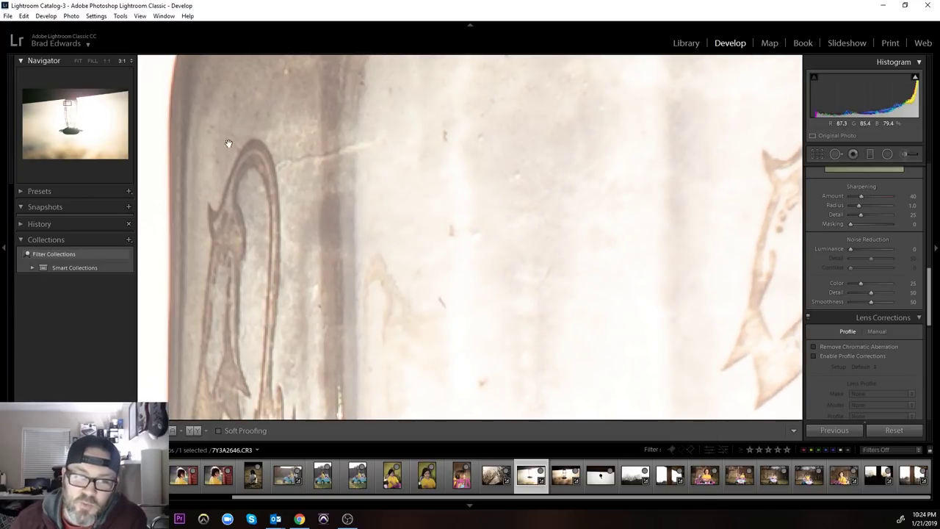
Return to 1:1 to check the feeder's top and glass, and go back to the full frame
click(106, 61)
mouse_move(485, 293)
mouse_down()
mouse_move(469, 171)
mouse_move(494, 299)
mouse_up()
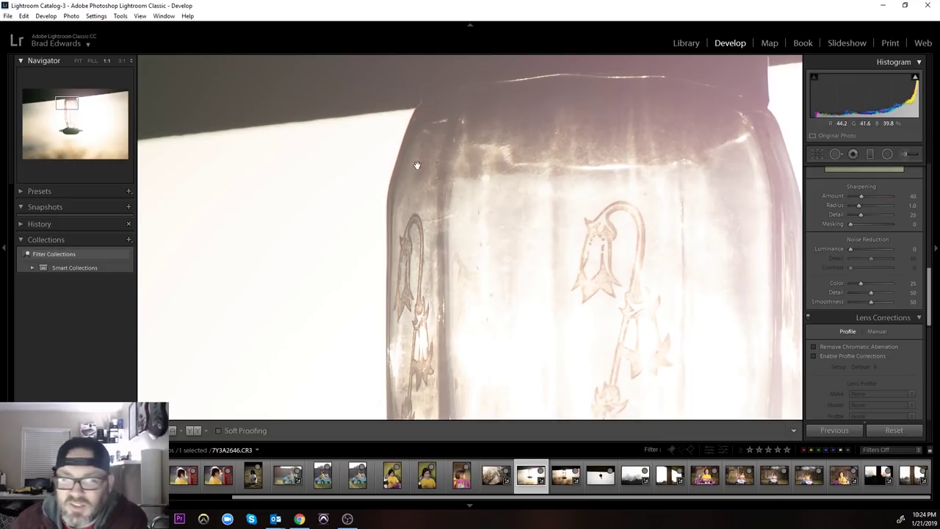
drag(613, 179, 519, 204)
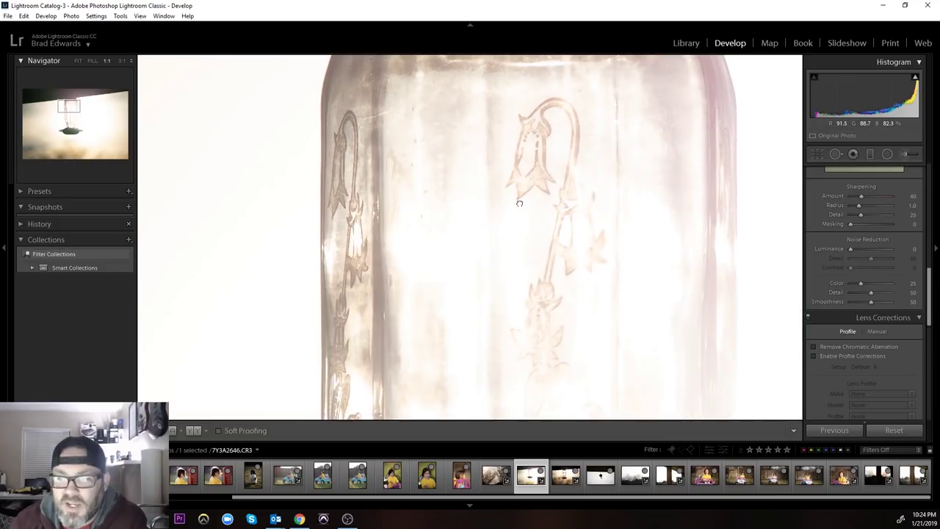
click(519, 203)
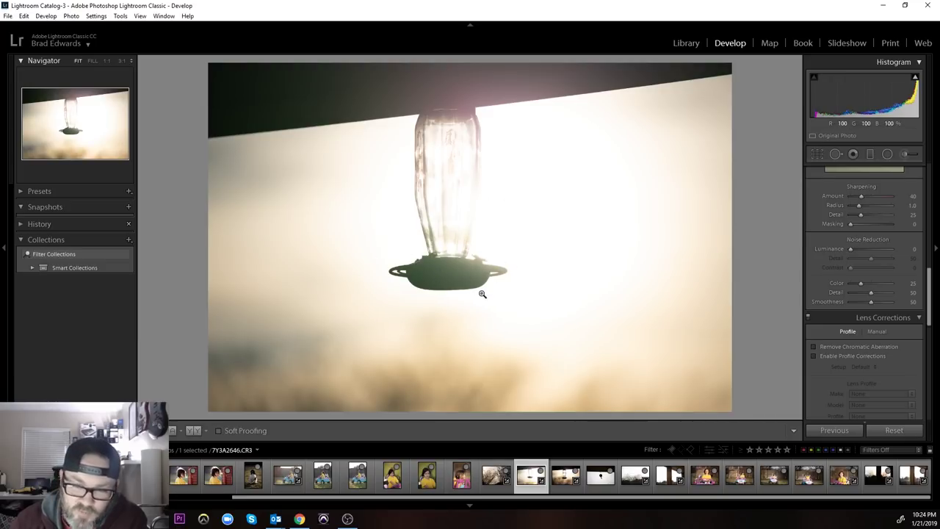
Turn on Remove Chromatic Aberration for the feeder photo and check the glass edges and flower patterns at 1:1
drag(435, 184, 427, 240)
click(418, 173)
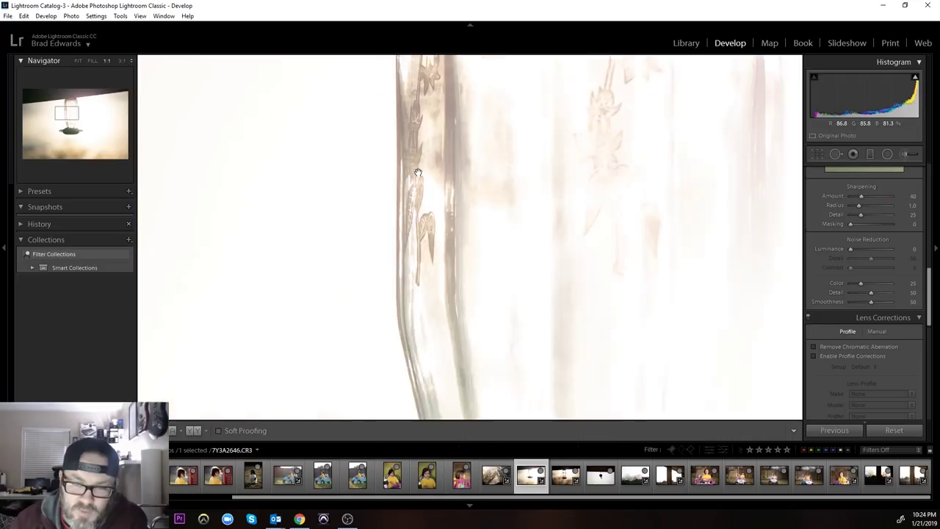
drag(410, 115, 408, 160)
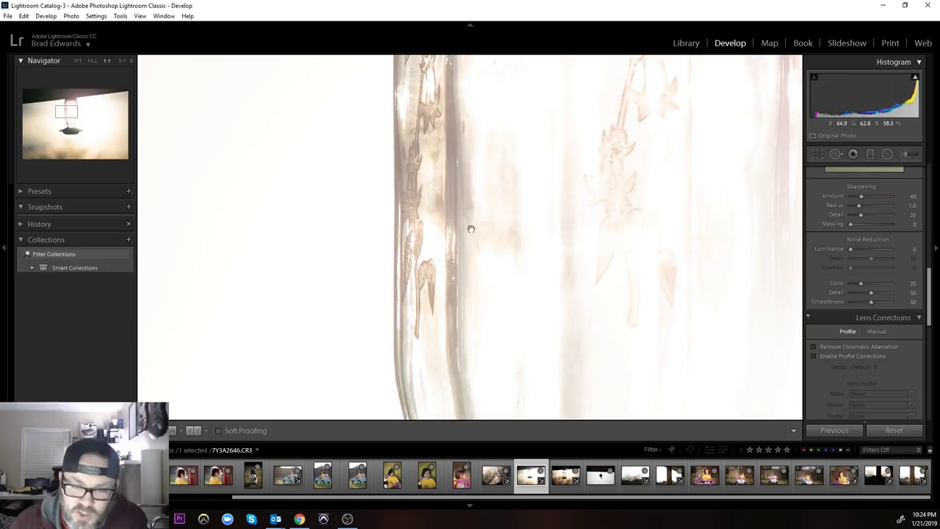
click(813, 347)
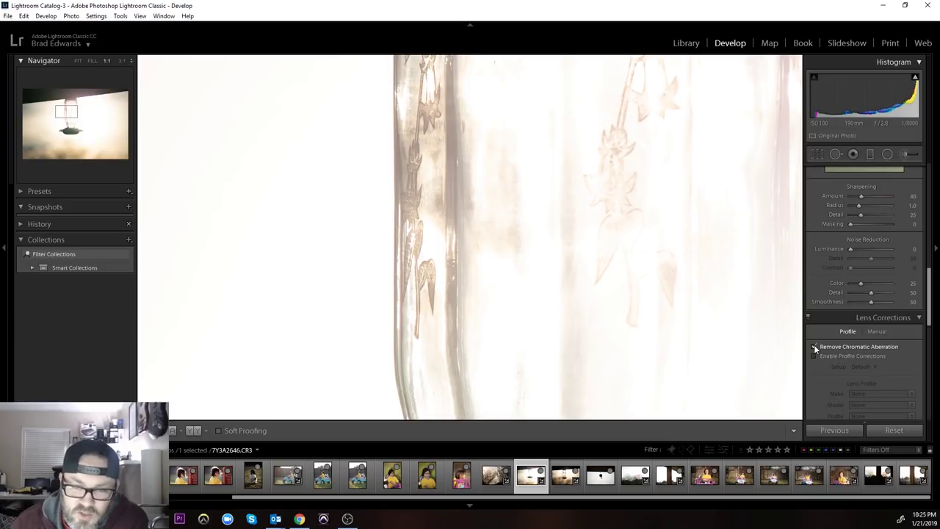
drag(510, 126, 415, 237)
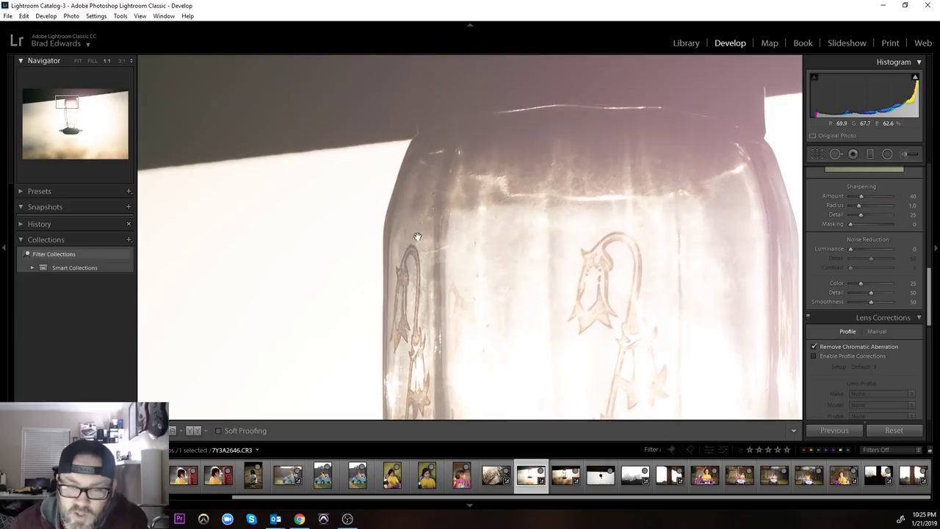
Toggle Remove Chromatic Aberration off and back on for the feeder photo, compare the embossed flowers at 1:1, and return to the full frame
click(813, 347)
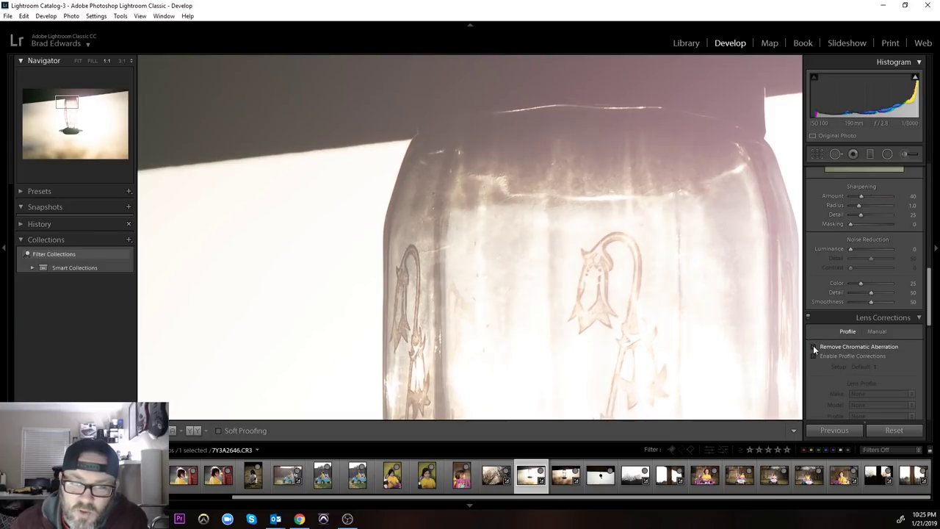
click(814, 347)
drag(601, 219, 399, 136)
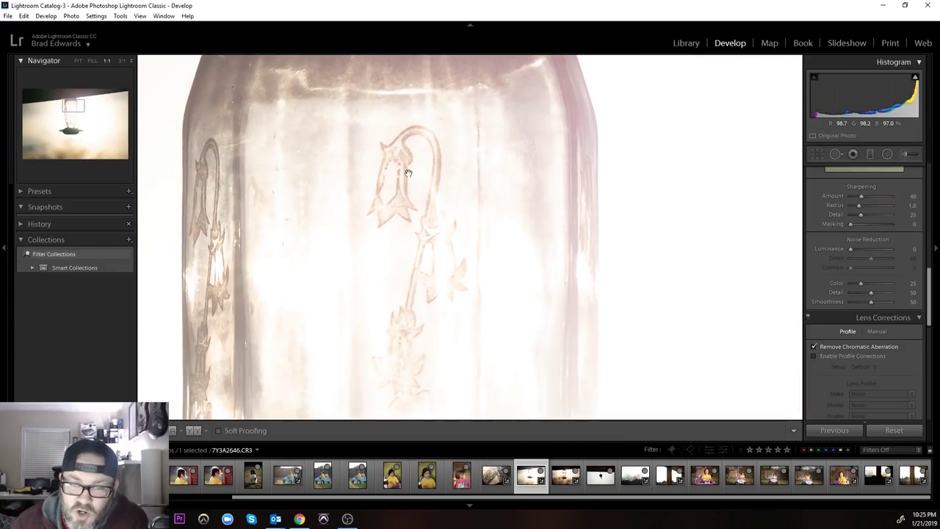
click(443, 193)
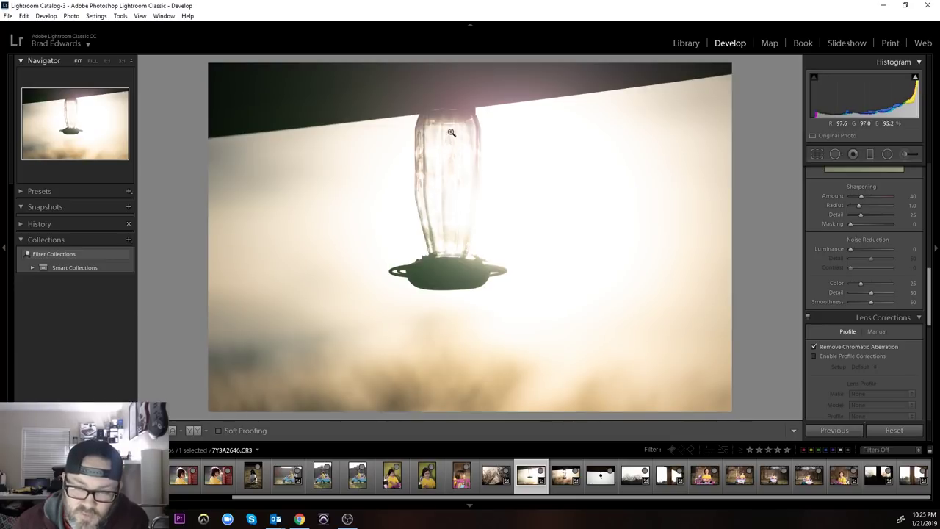
Examine the feeder's glass from the embossed flowers downward at 1:1 and go back to the full frame
click(451, 173)
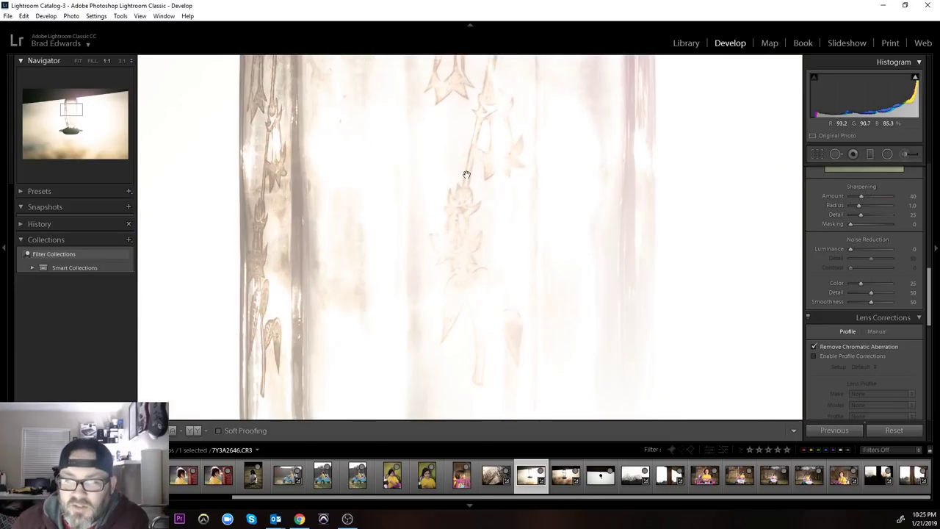
drag(395, 145, 302, 255)
drag(312, 327, 374, 201)
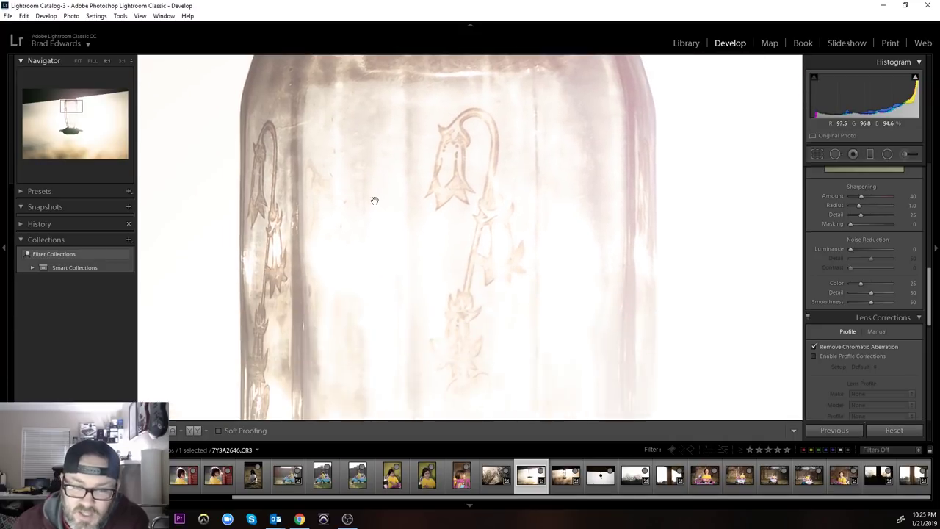
drag(380, 329, 359, 132)
drag(368, 239, 328, 169)
click(328, 169)
Open the darker feeder photo 7Y3A2647.CR3 and examine its glass edges and embossed flower patterns up close
click(565, 482)
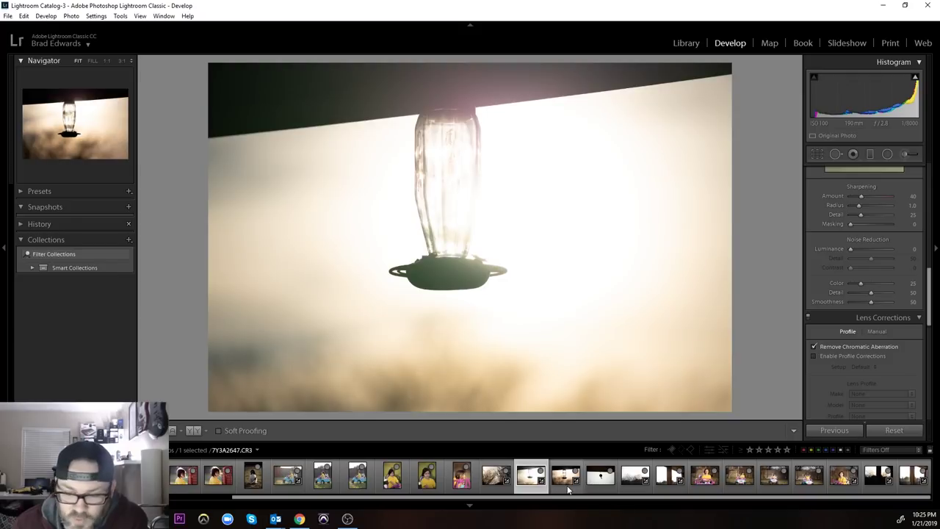
click(565, 486)
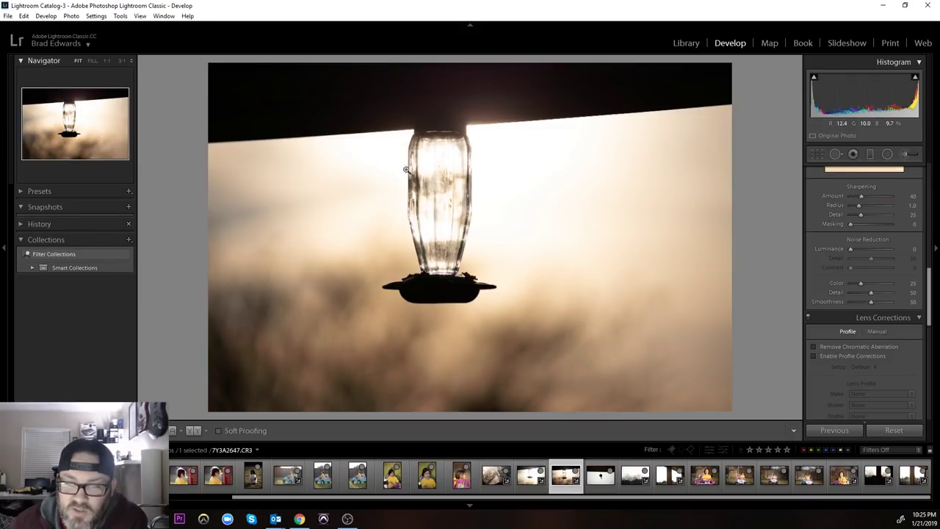
click(432, 243)
drag(458, 227, 437, 294)
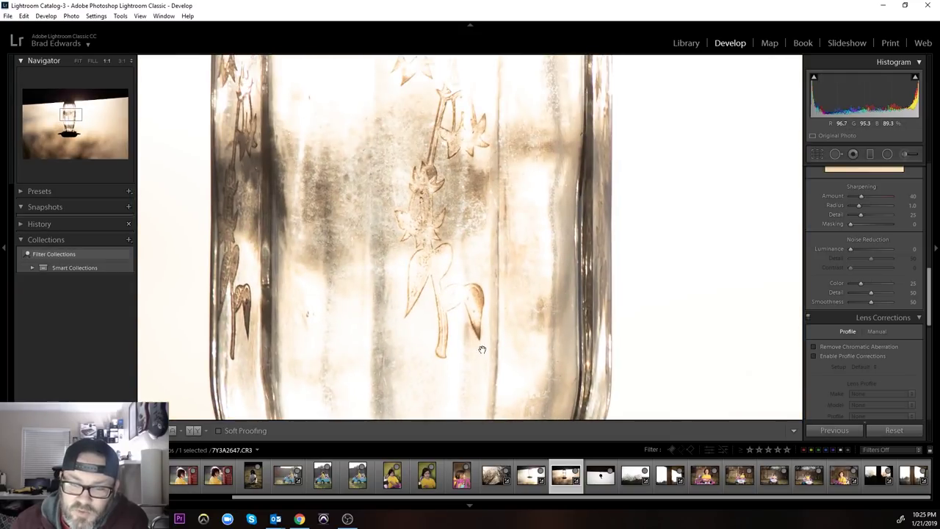
click(122, 61)
drag(351, 366, 359, 191)
click(448, 198)
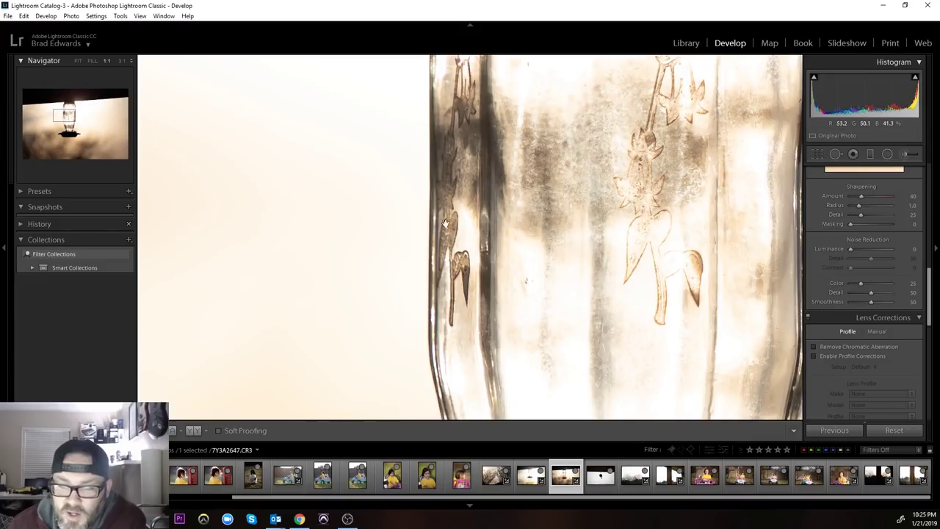
drag(660, 202, 616, 272)
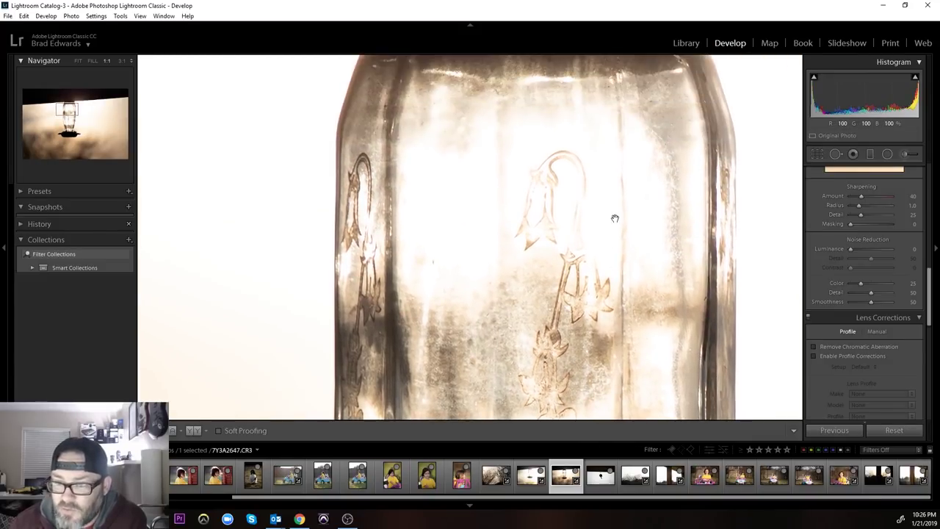
Set the Sharpening Amount of the darker feeder photo to 82
mouse_move(929, 309)
mouse_down()
mouse_move(930, 346)
mouse_move(932, 259)
mouse_move(937, 296)
mouse_up()
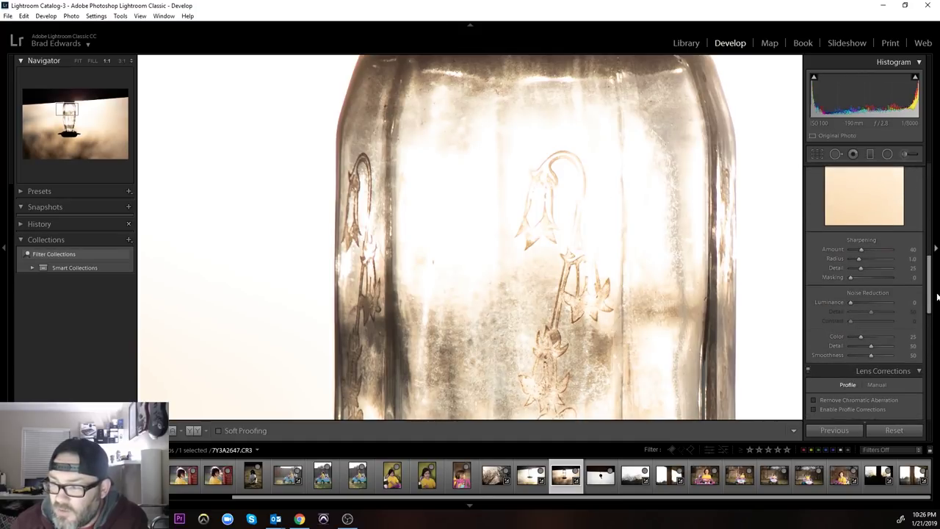
drag(861, 249, 877, 253)
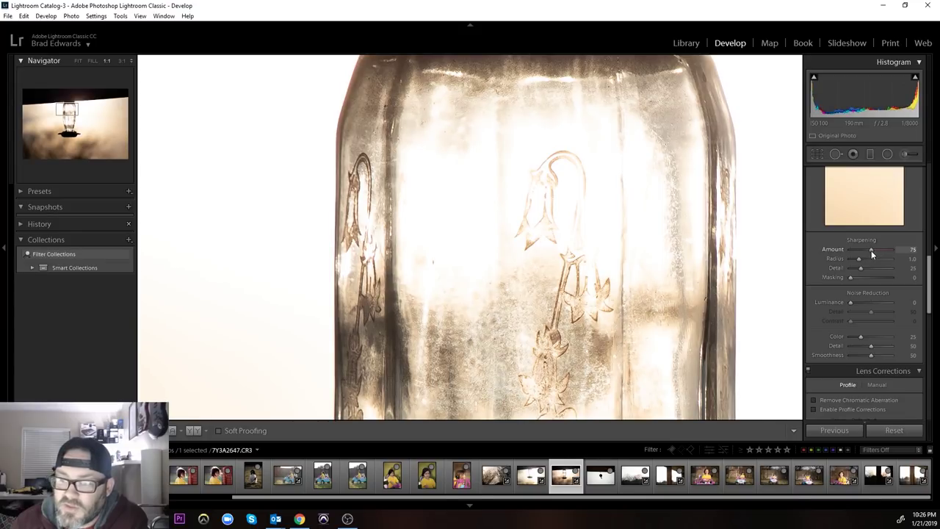
drag(872, 254, 873, 253)
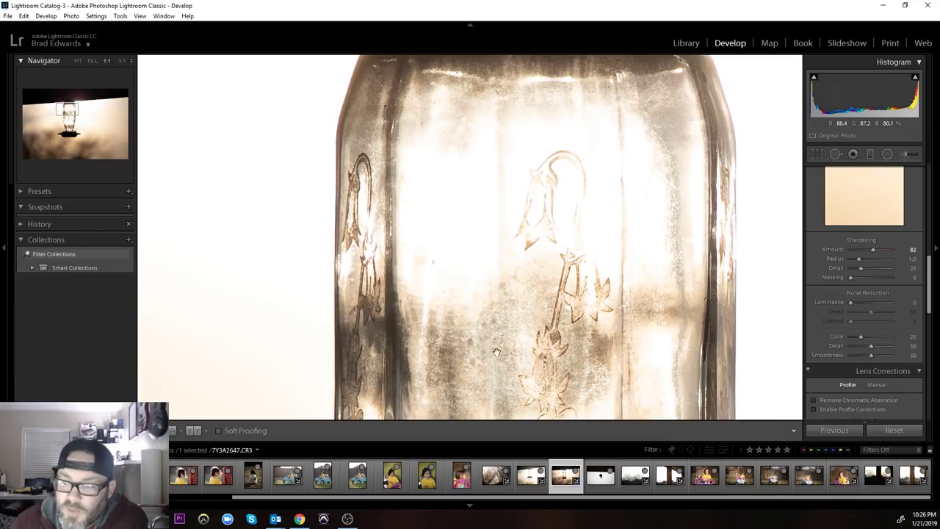
Examine the sharpened feeder at 1:1 from the embossed flowers down to the dark base and its perches
drag(399, 189, 378, 224)
drag(447, 313, 443, 178)
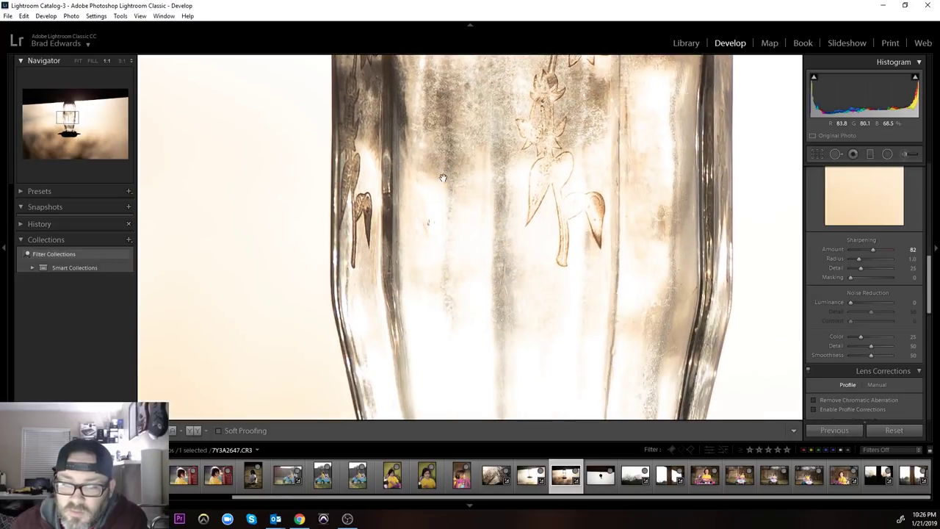
drag(580, 243, 470, 172)
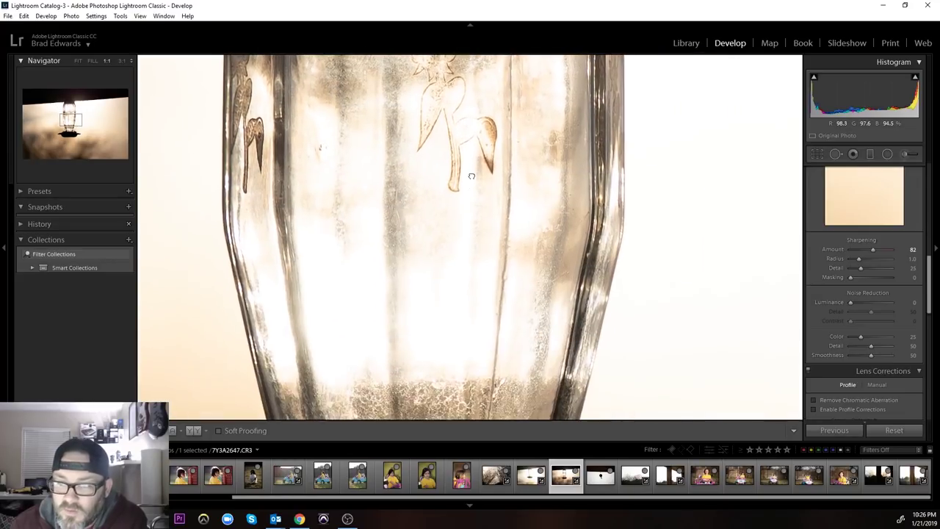
drag(451, 311, 491, 163)
drag(447, 266, 418, 163)
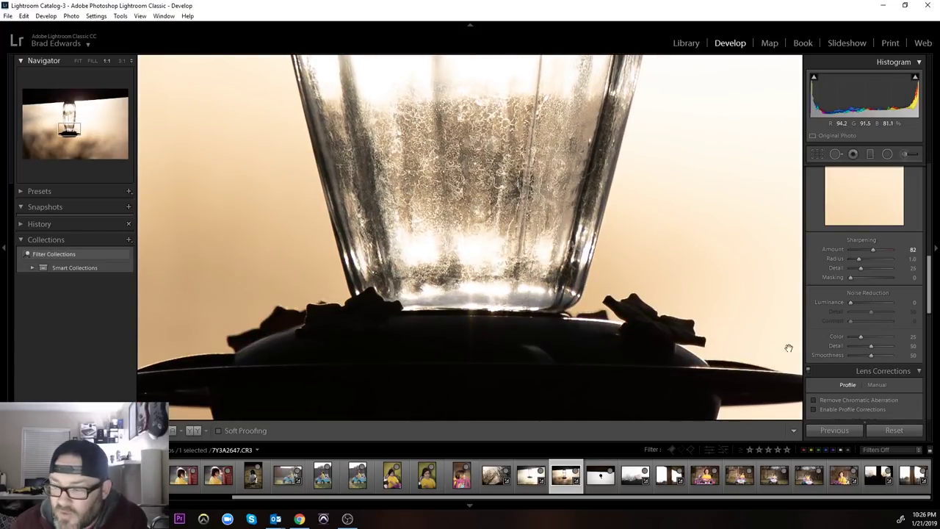
drag(579, 322, 516, 184)
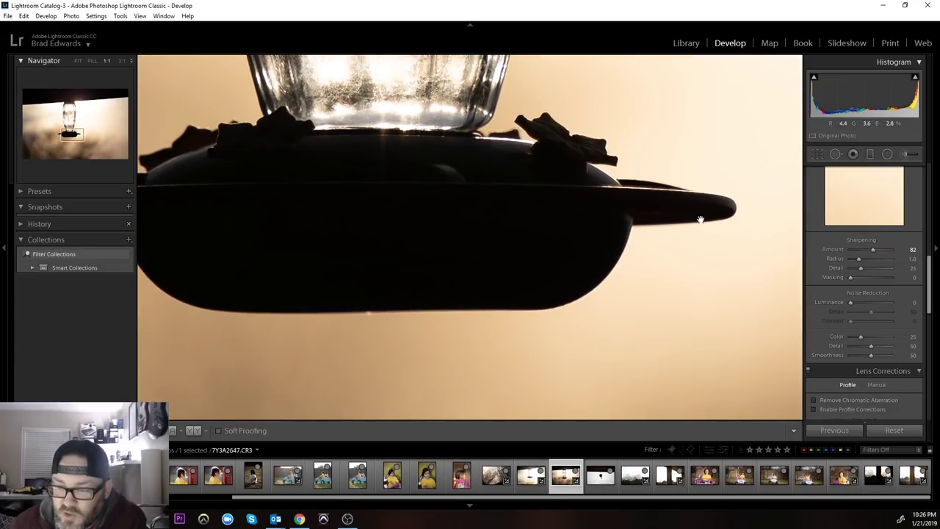
drag(288, 299, 463, 378)
drag(353, 270, 345, 301)
Examine the textured lower glass, the right glass edge and the feeder's neck at 1:1
drag(417, 98, 419, 267)
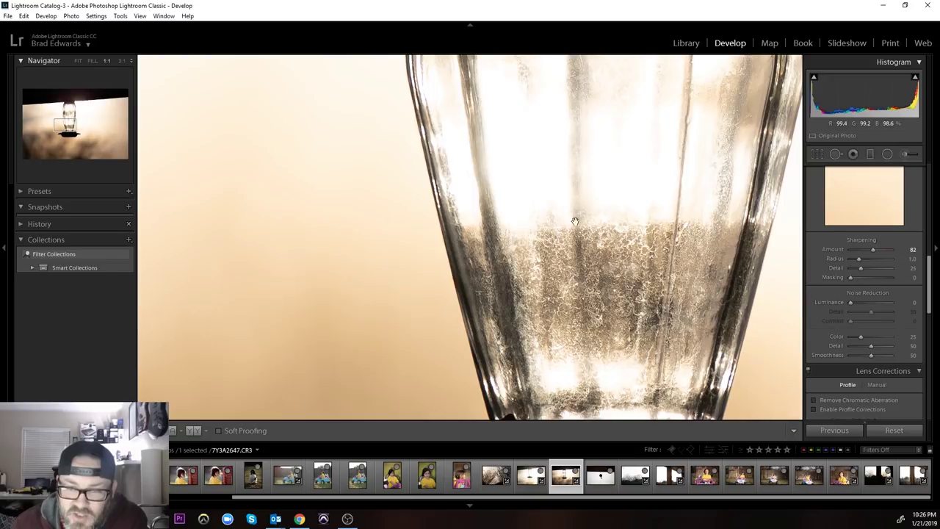
drag(469, 191, 405, 227)
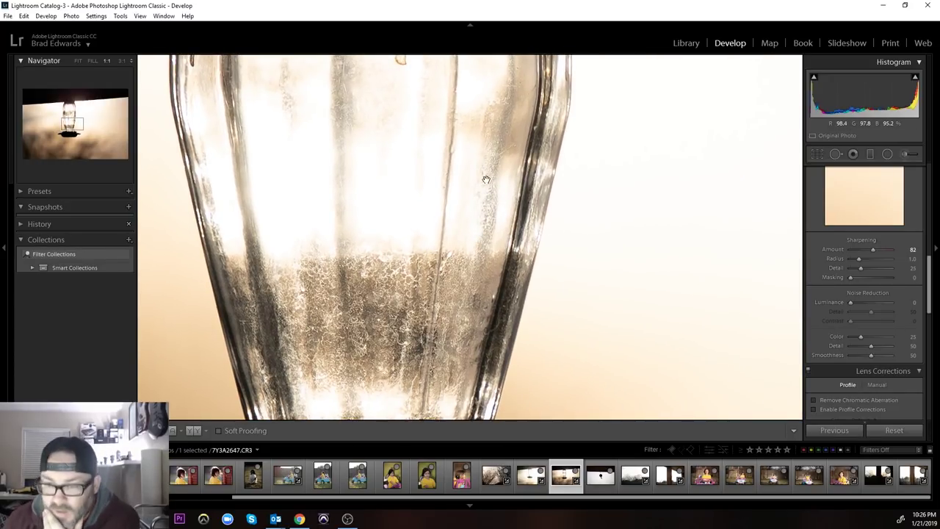
drag(491, 98, 413, 294)
drag(430, 246, 433, 342)
drag(452, 178, 431, 354)
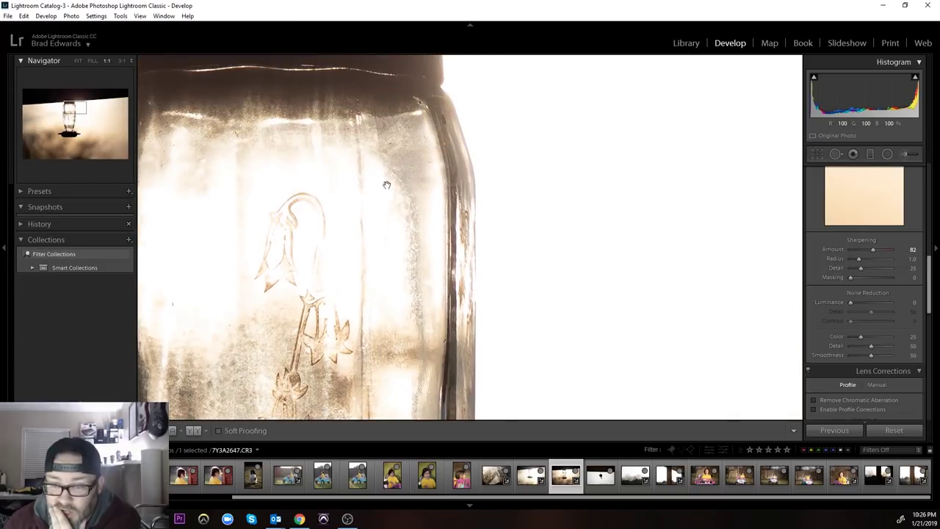
drag(386, 185, 424, 249)
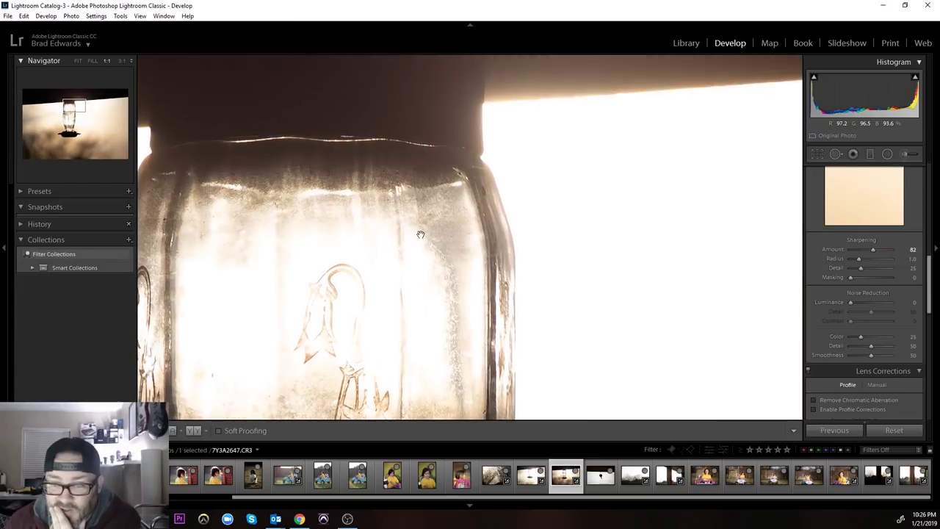
Turn on Remove Chromatic Aberration for 7Y3A2647.CR3, check the upper glass at 1:1, and return to the full frame
click(813, 401)
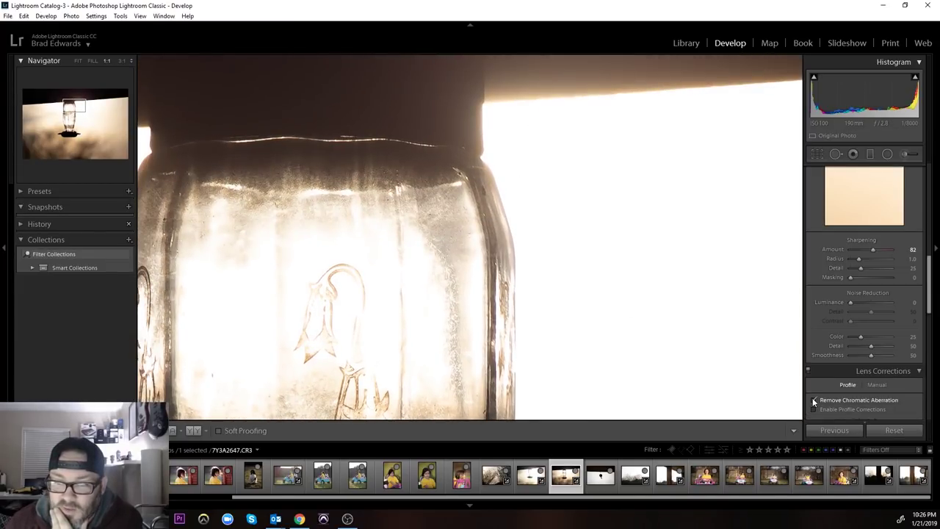
drag(354, 279, 557, 279)
click(812, 401)
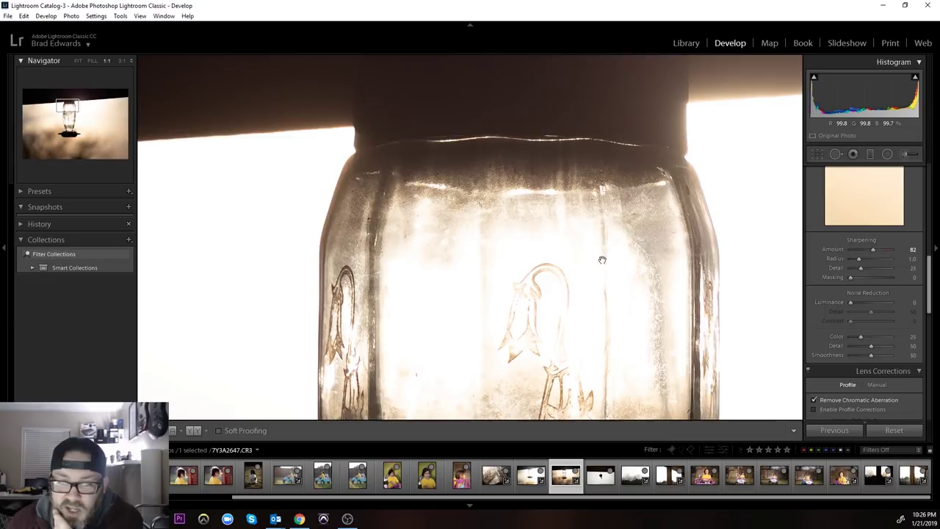
click(538, 223)
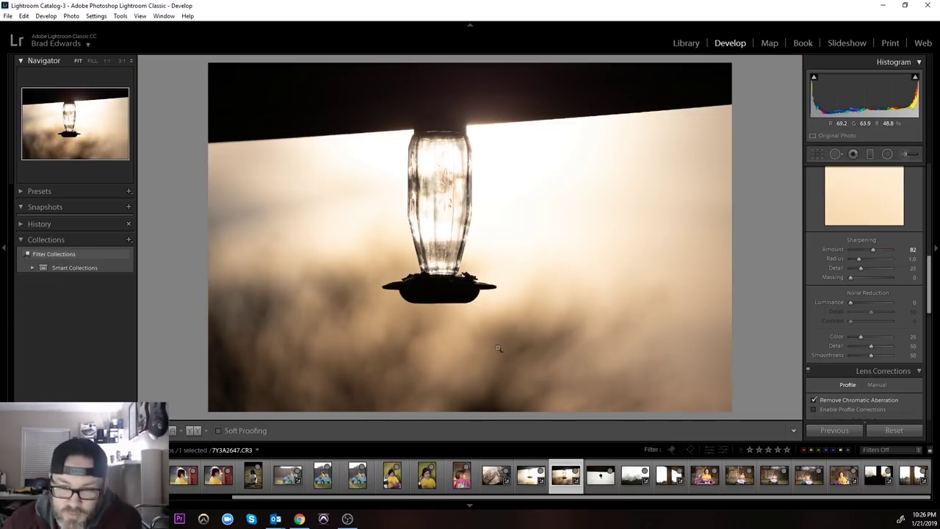
Open the hanging nest photo 7Y3A2648.CR3 and examine the woven twigs at 1:1
key(Right)
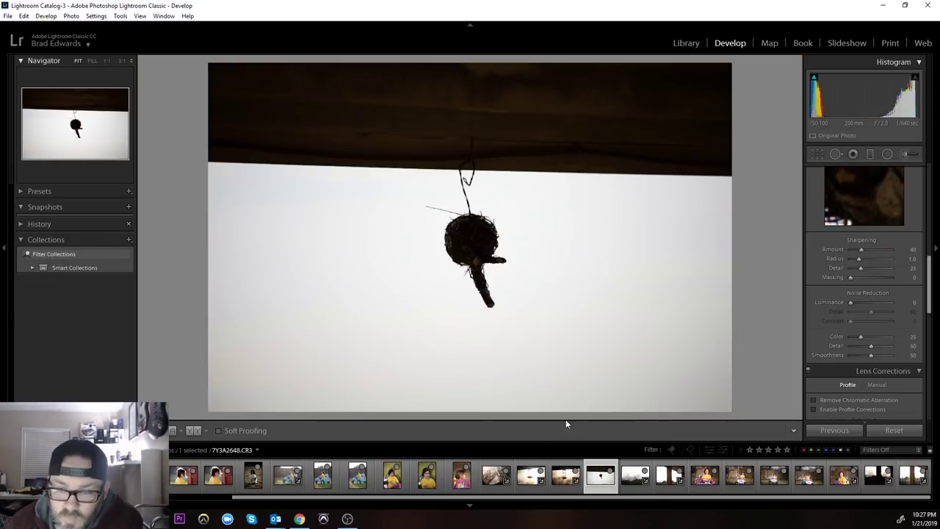
click(483, 235)
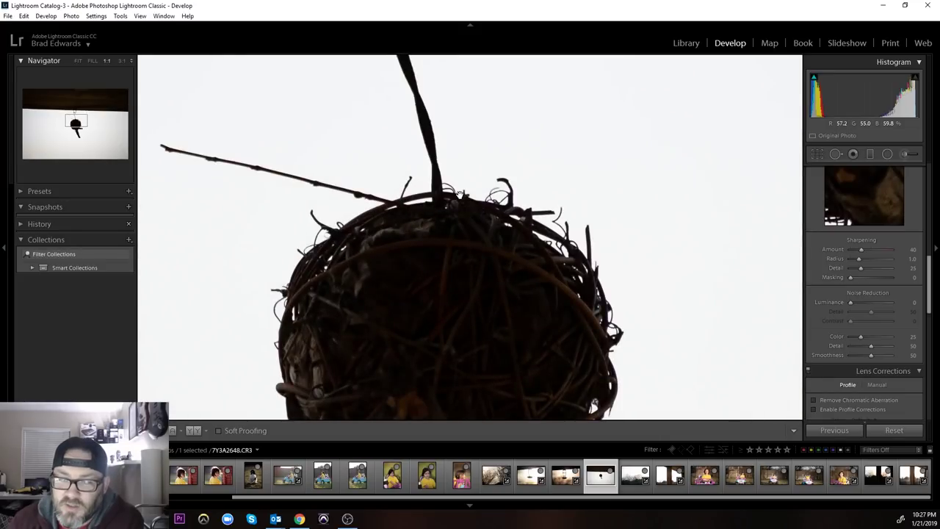
drag(399, 356, 326, 260)
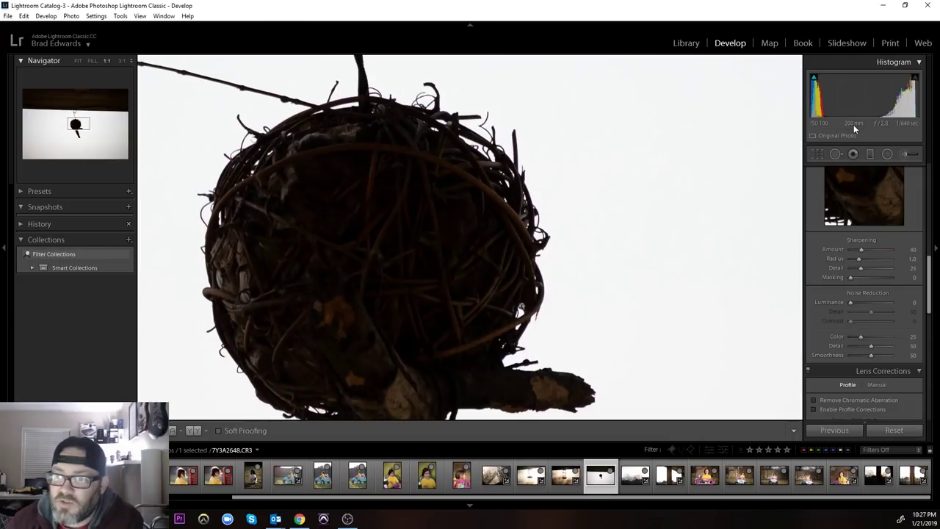
Set the nest photo's Sharpening Amount to 55 and return to the full frame
drag(384, 169, 399, 200)
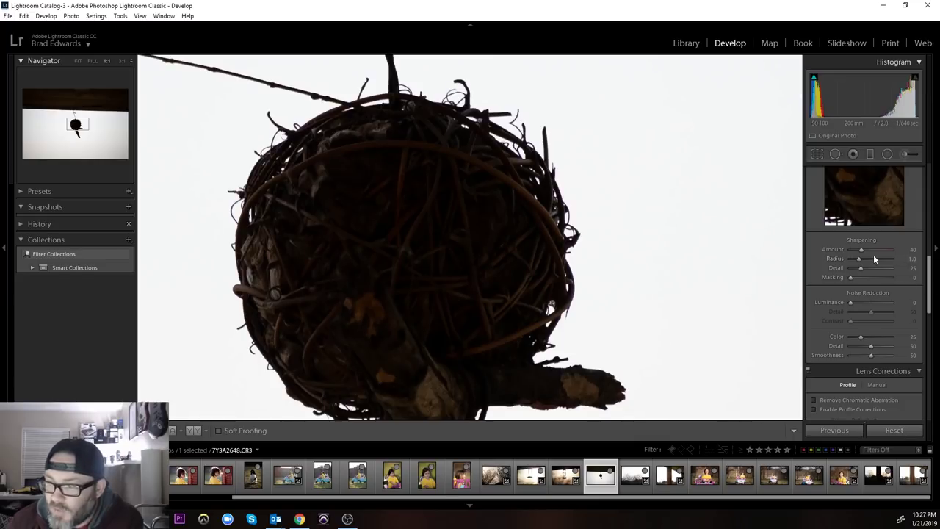
drag(861, 252, 862, 252)
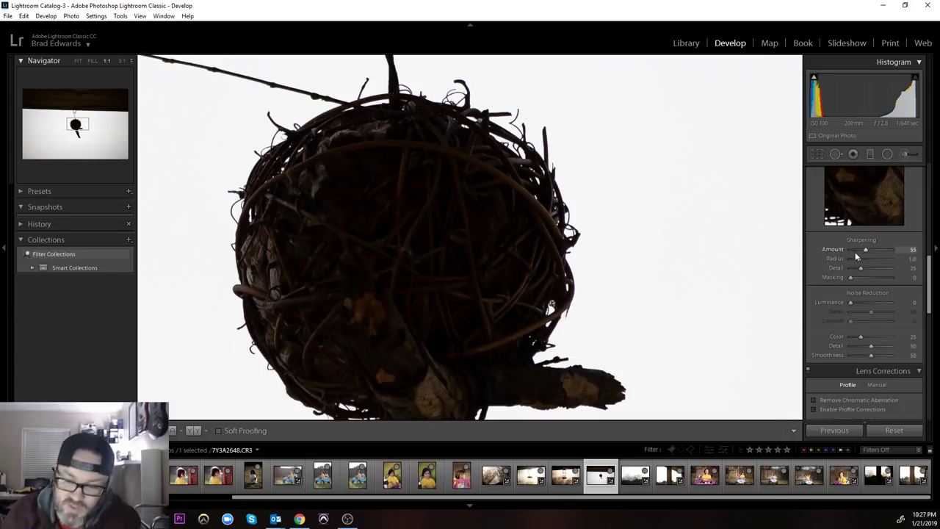
click(619, 283)
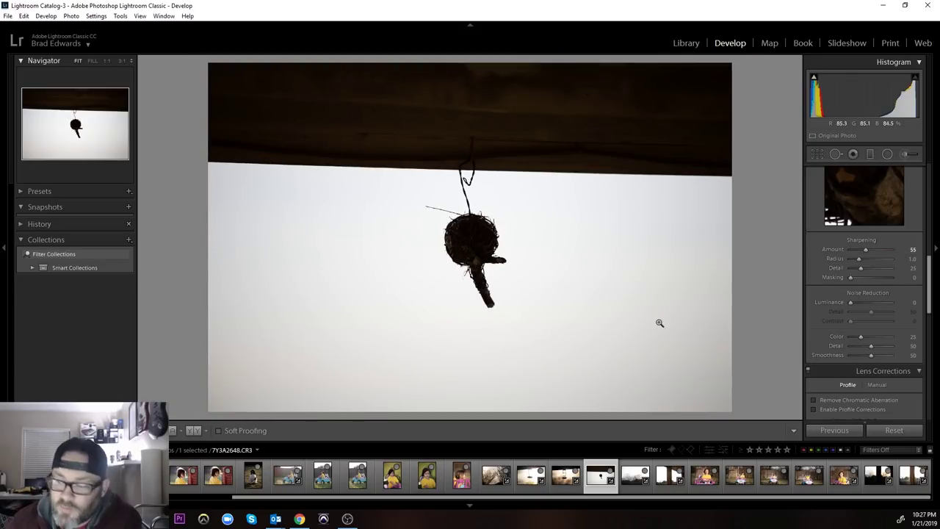
Open the backlit trees photo 7Y3A2649.CR3 and examine the fine branches across the frame at 1:1 for color fringing
click(633, 476)
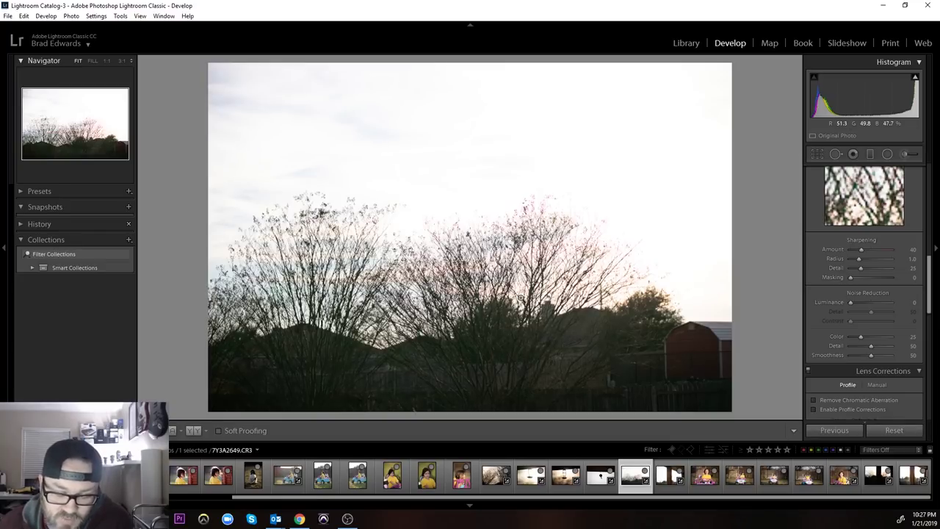
click(477, 274)
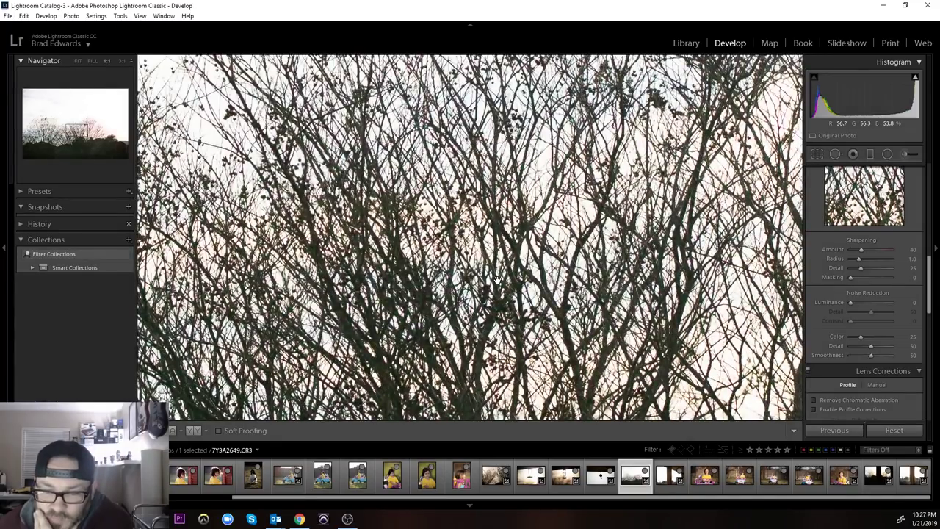
drag(610, 321, 550, 239)
drag(608, 239, 555, 227)
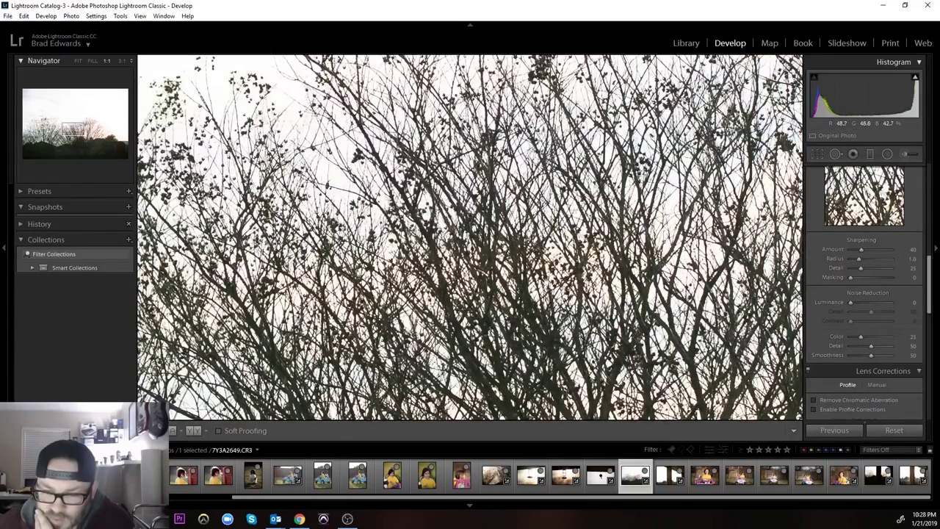
drag(546, 282, 369, 213)
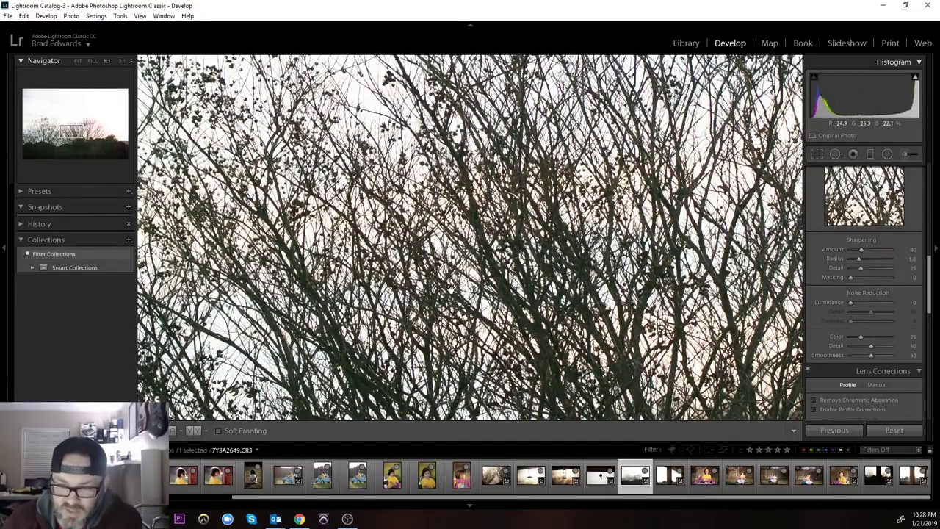
drag(246, 273, 457, 281)
drag(373, 258, 617, 264)
drag(269, 245, 355, 277)
Turn on Remove Chromatic Aberration for the trees photo and check the left tree's branches at 1:1
click(814, 399)
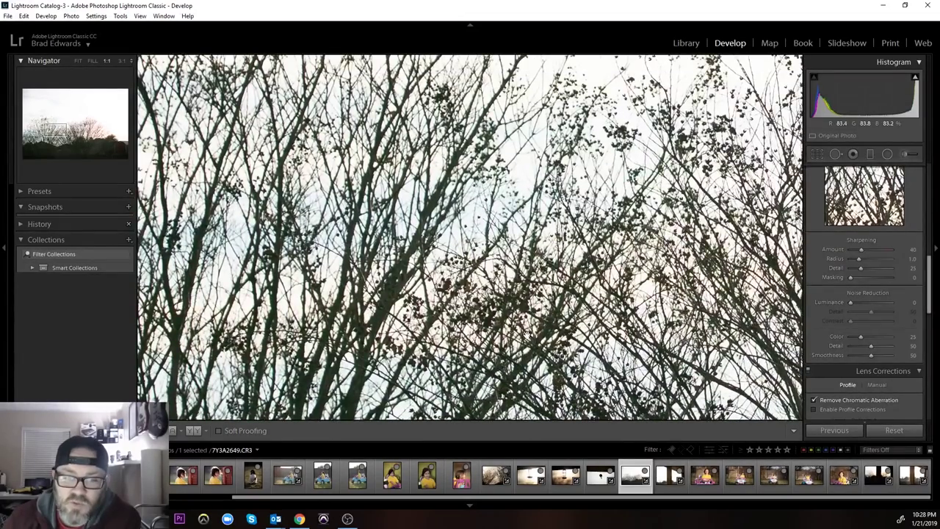
drag(381, 245, 413, 245)
drag(341, 237, 422, 247)
drag(375, 291, 496, 203)
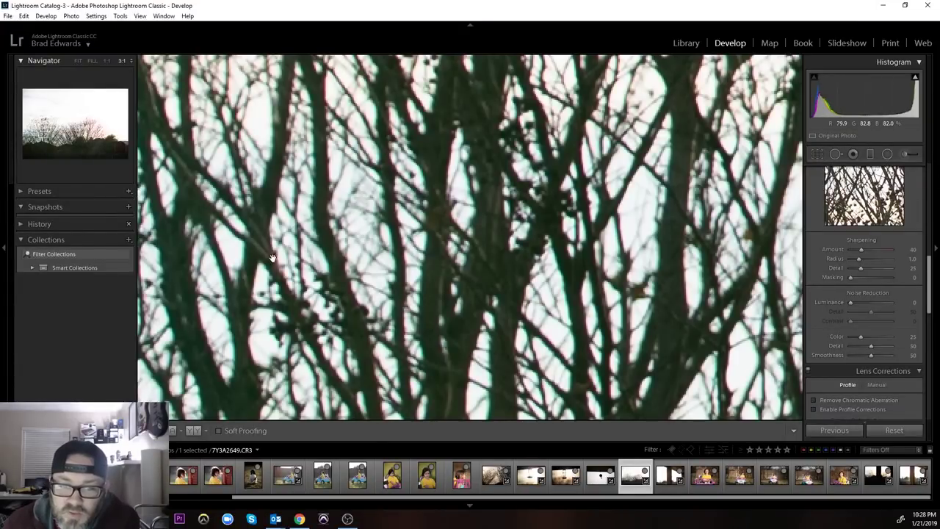
Examine the trees photo's branches across the frame at 3:1 for color fringing with Remove Chromatic Aberration turned off
drag(272, 258, 501, 253)
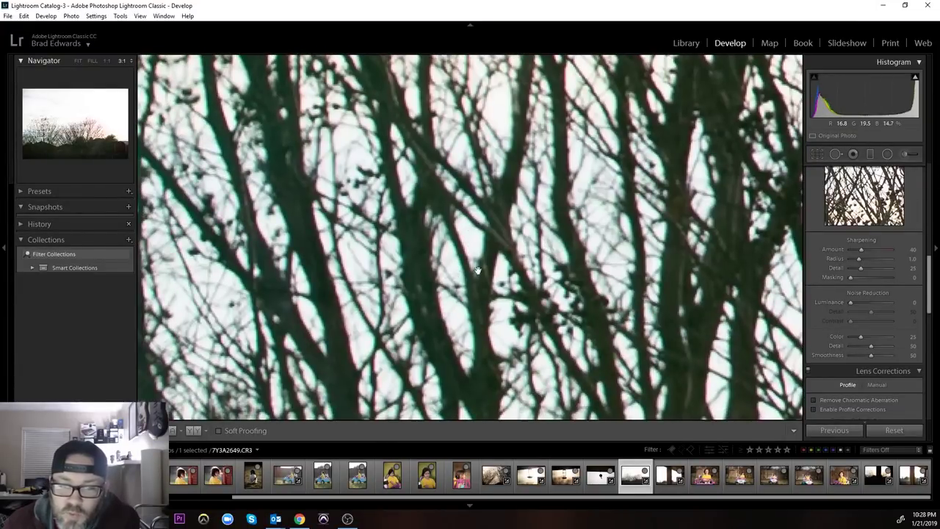
drag(393, 157, 395, 321)
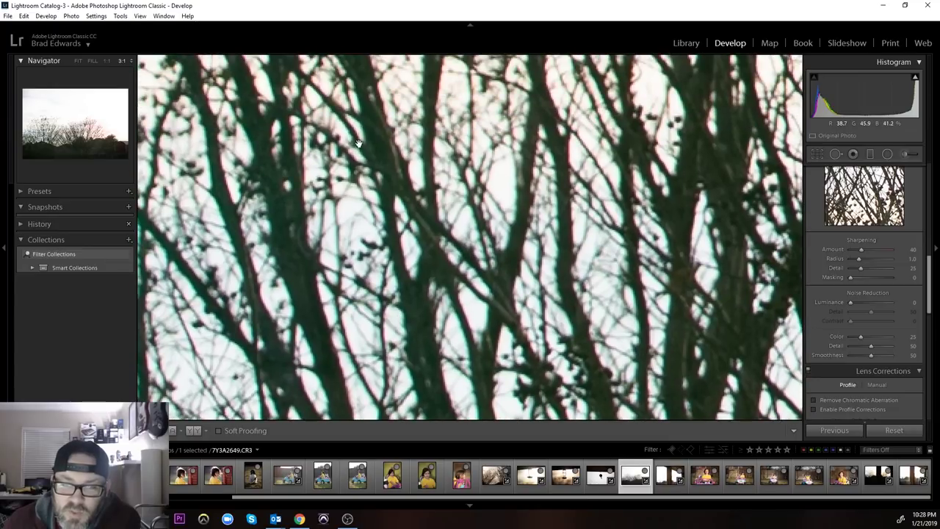
drag(486, 298, 448, 173)
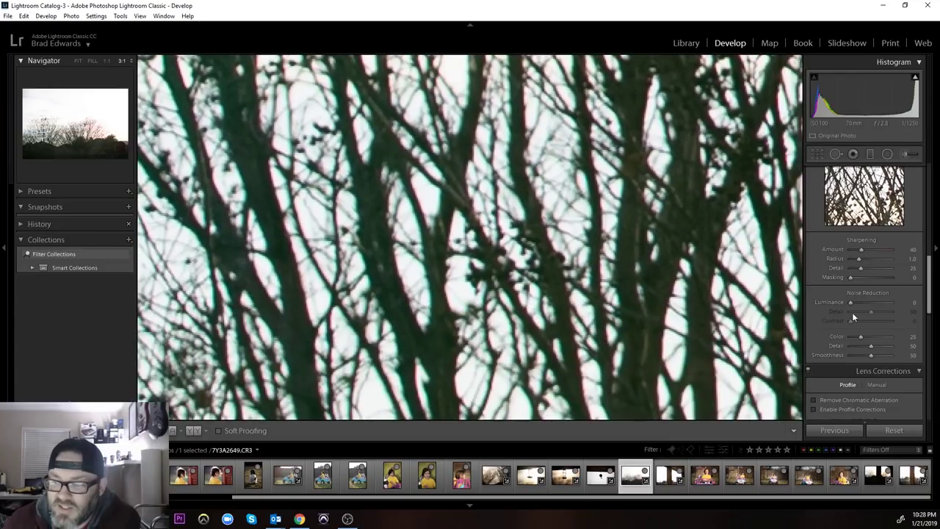
drag(702, 350, 525, 330)
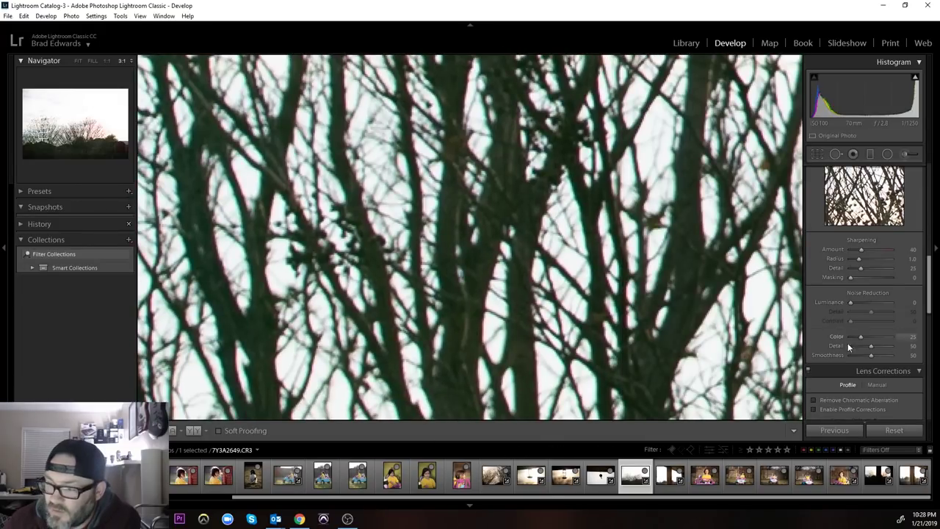
drag(682, 252, 445, 259)
drag(604, 299, 406, 266)
drag(518, 286, 615, 302)
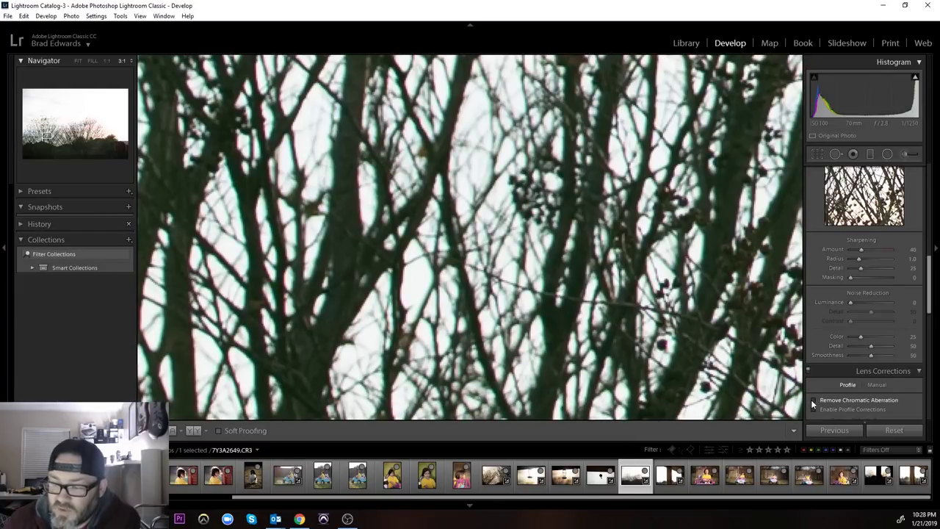
Turn on Remove Chromatic Aberration for the trees photo and recheck the same branches at 3:1 before returning to the full frame
click(814, 400)
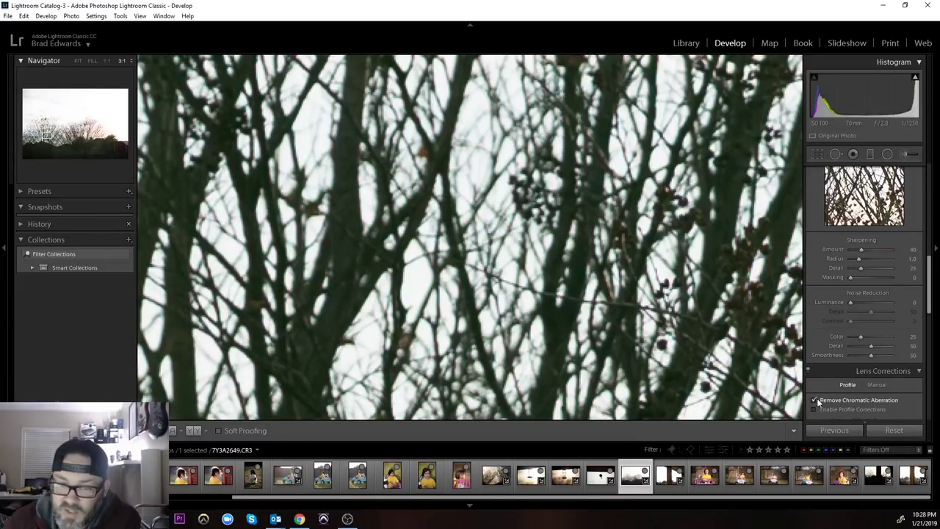
drag(435, 267, 611, 282)
drag(371, 268, 615, 282)
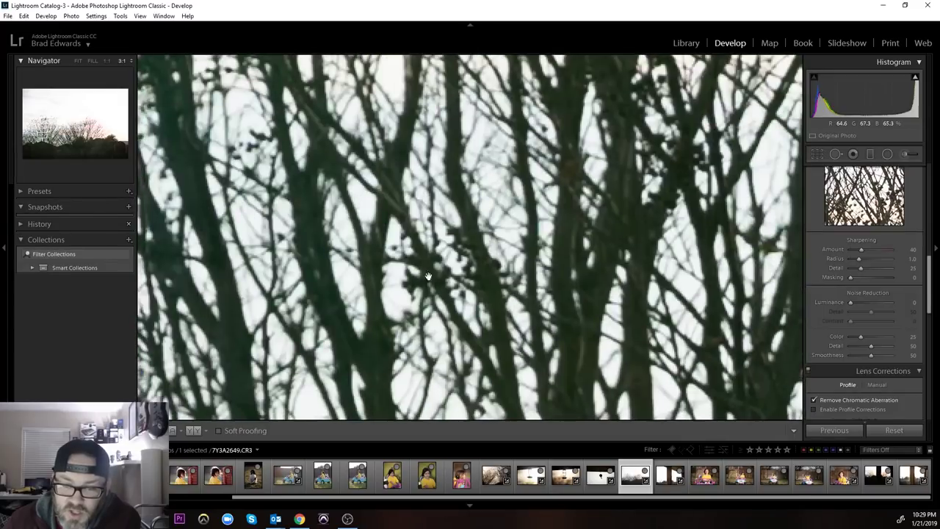
drag(315, 283, 464, 262)
drag(520, 221, 476, 251)
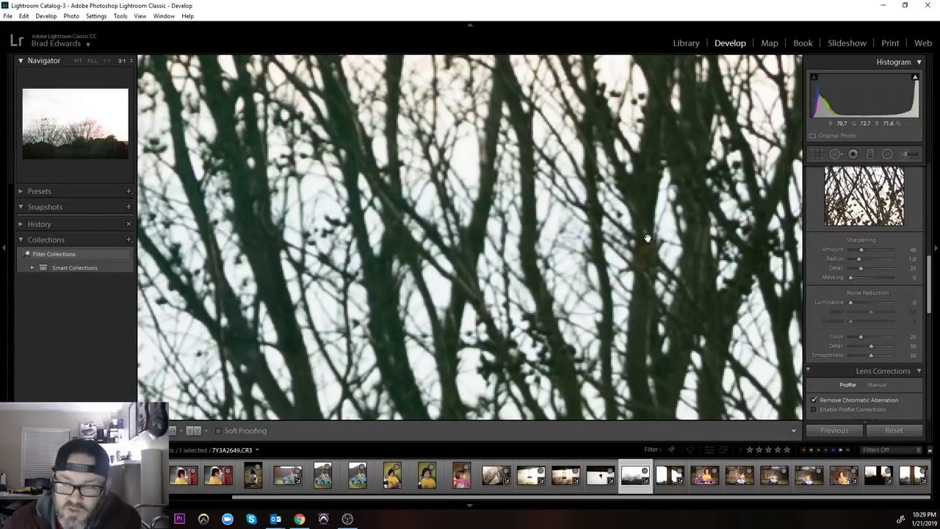
drag(646, 238, 506, 203)
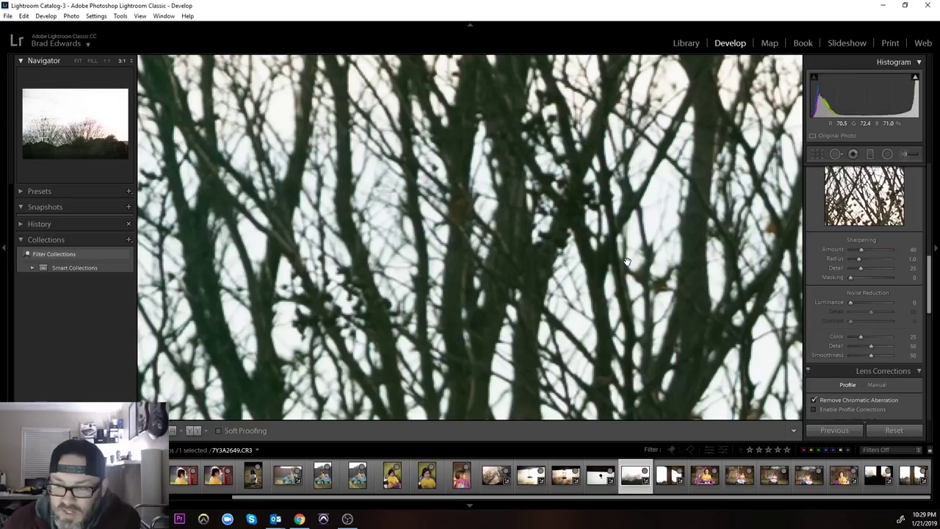
click(612, 292)
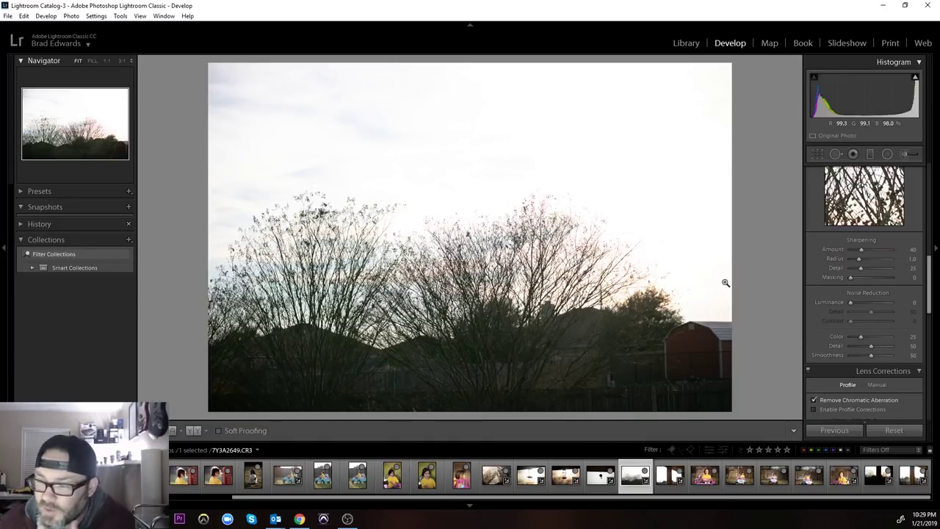
click(493, 277)
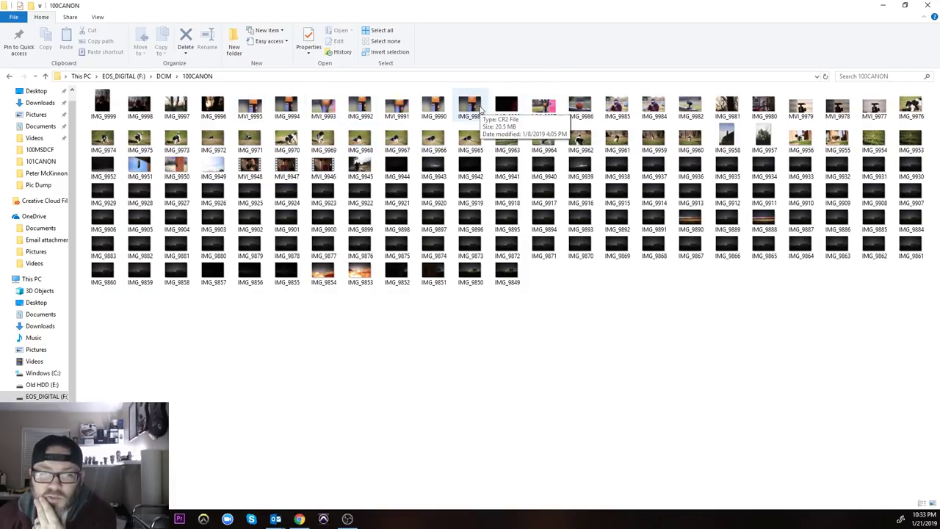
Open the video MVI_9991 from the memory card's 100CANON folder in File Explorer and watch the focus on the spray can and background
double_click(396, 106)
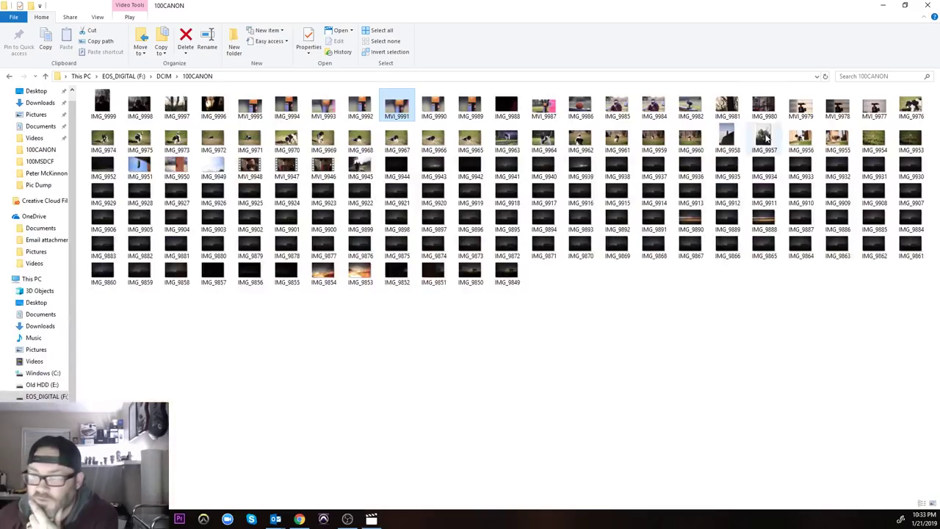
drag(414, 4, 939, 147)
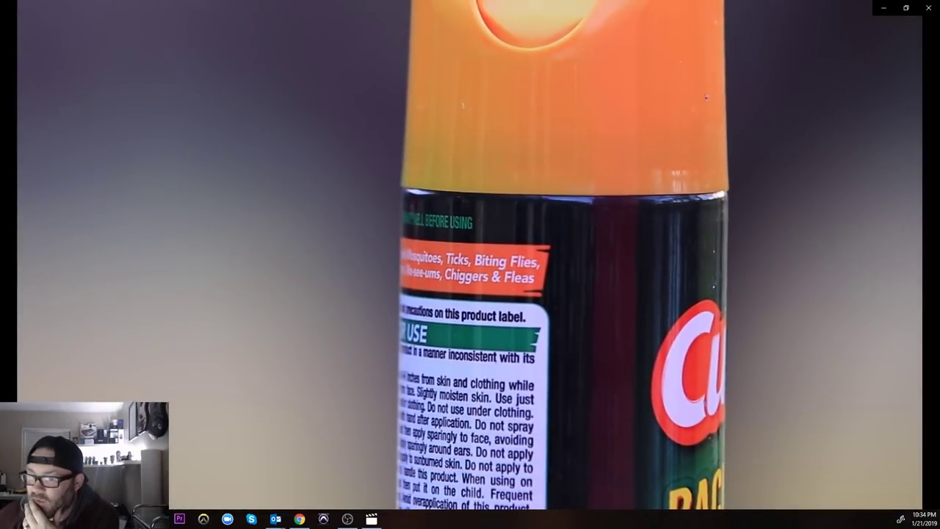
mouse_move(883, 205)
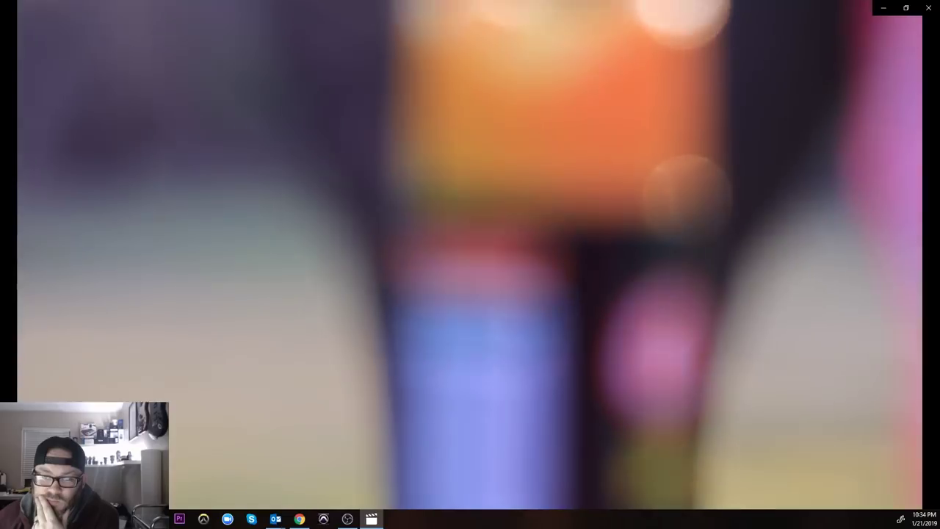
mouse_move(435, 110)
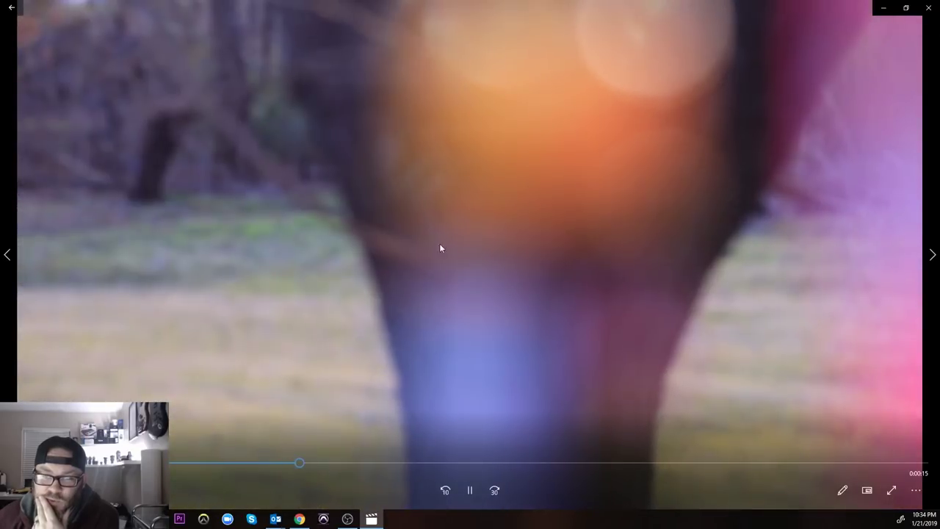